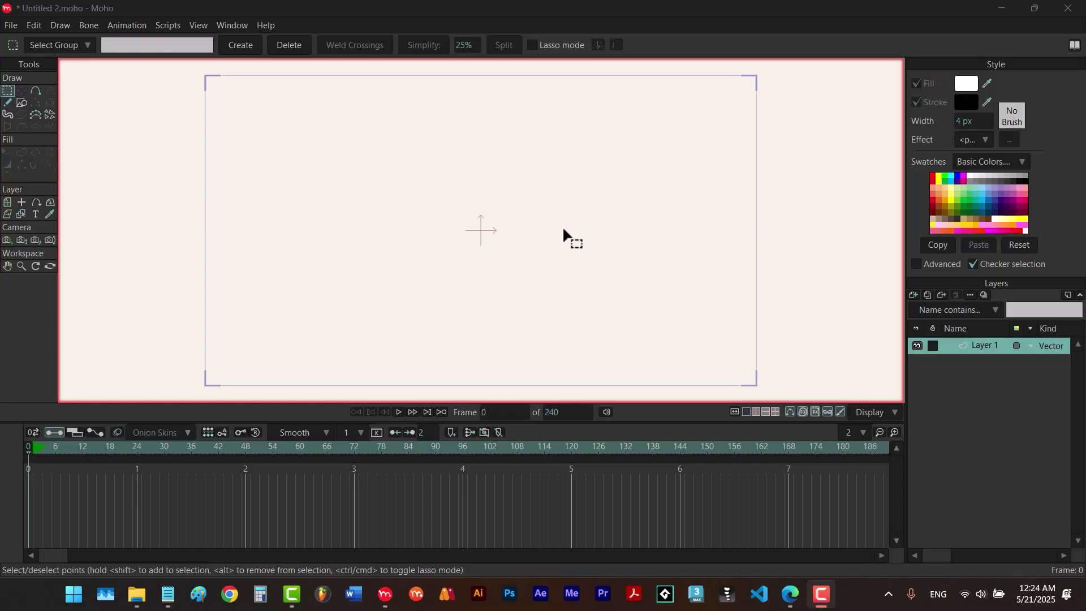
- Reset the current tool, then use Reset All Tools to restore every tool's defaults
click(1023, 243)
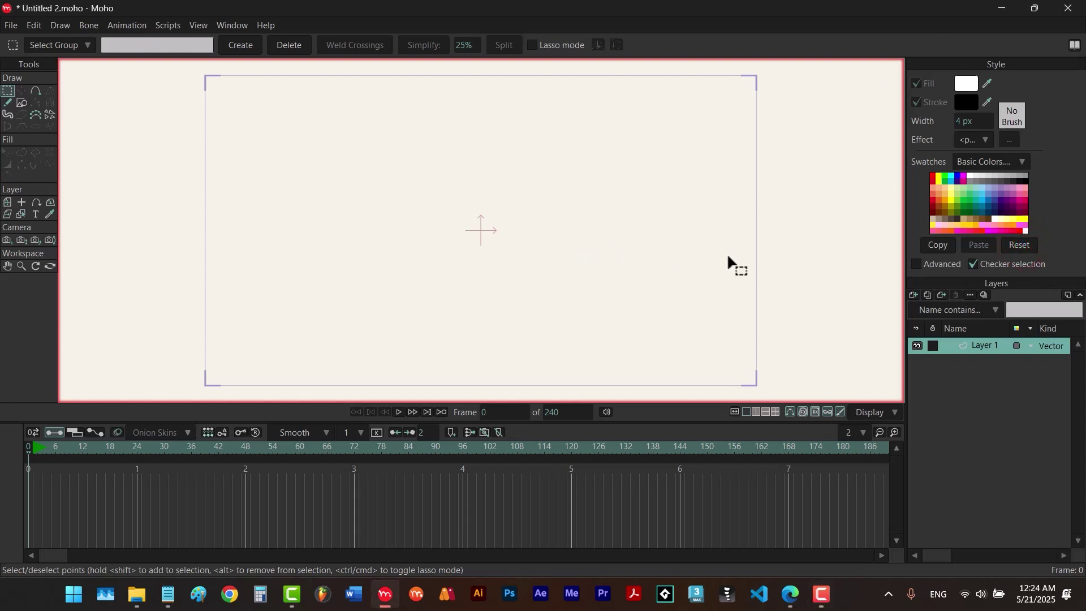
right_click(12, 44)
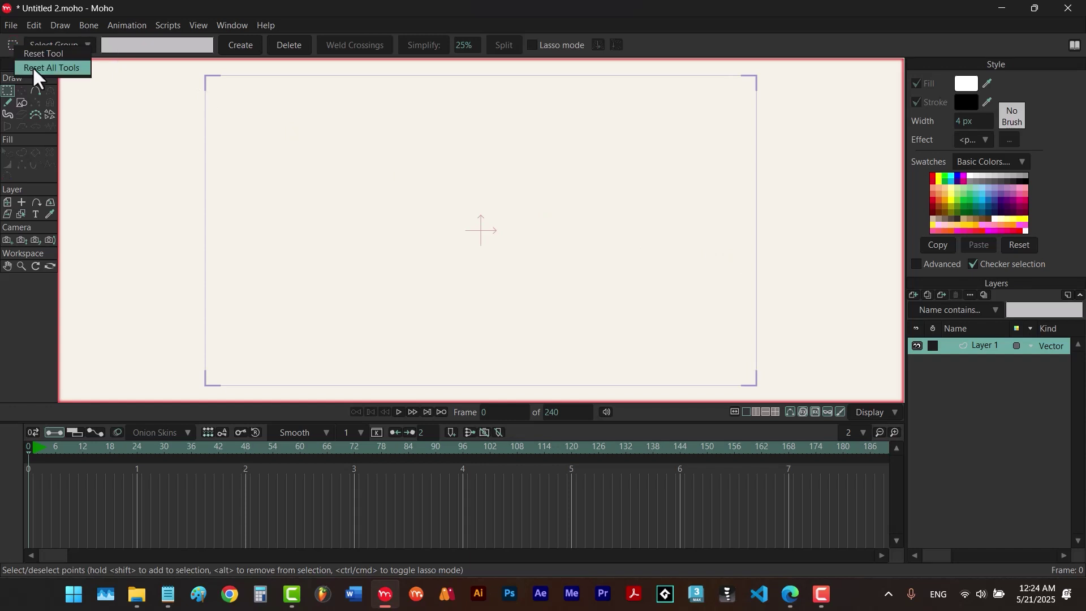
click(32, 66)
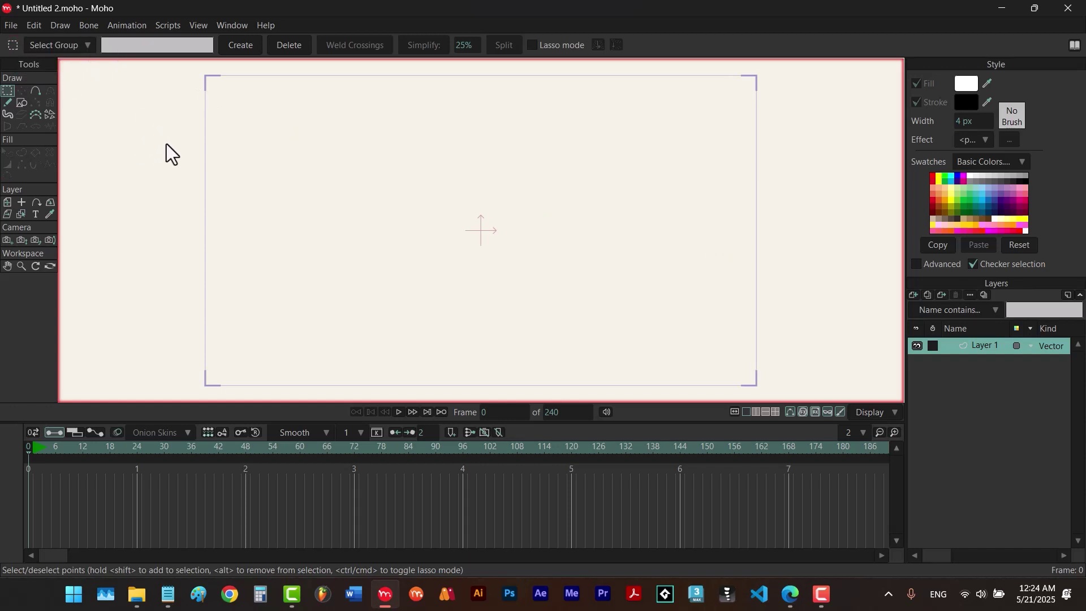
key(r)
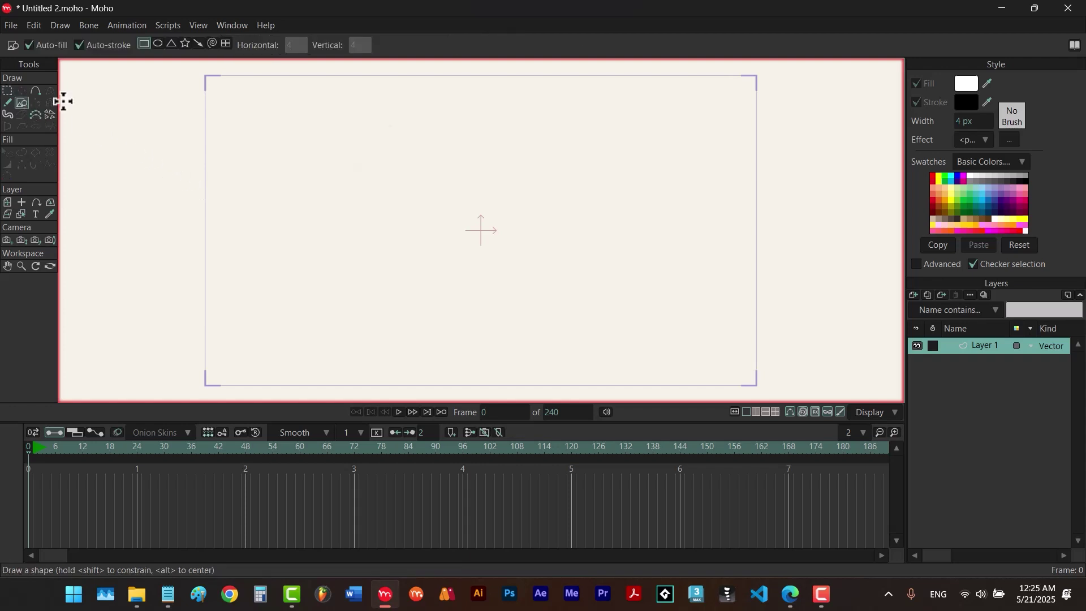
- Draw a white rectangle in the centre and a cyan star to its right
mouse_move(393, 166)
mouse_down()
mouse_move(456, 226)
mouse_move(589, 289)
mouse_move(580, 292)
mouse_up()
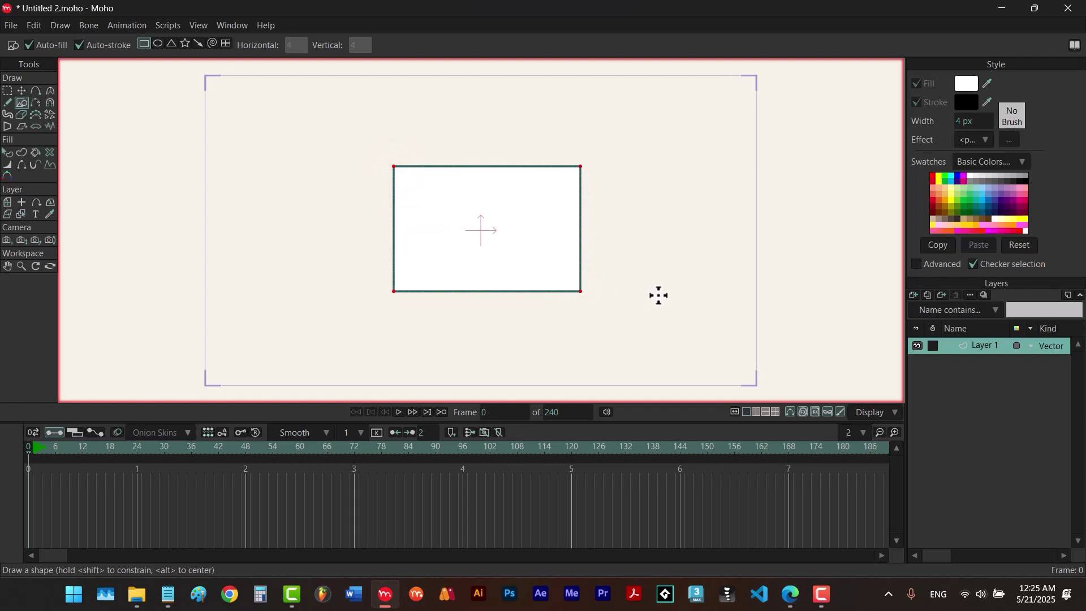
click(949, 177)
click(185, 44)
drag(701, 231, 753, 303)
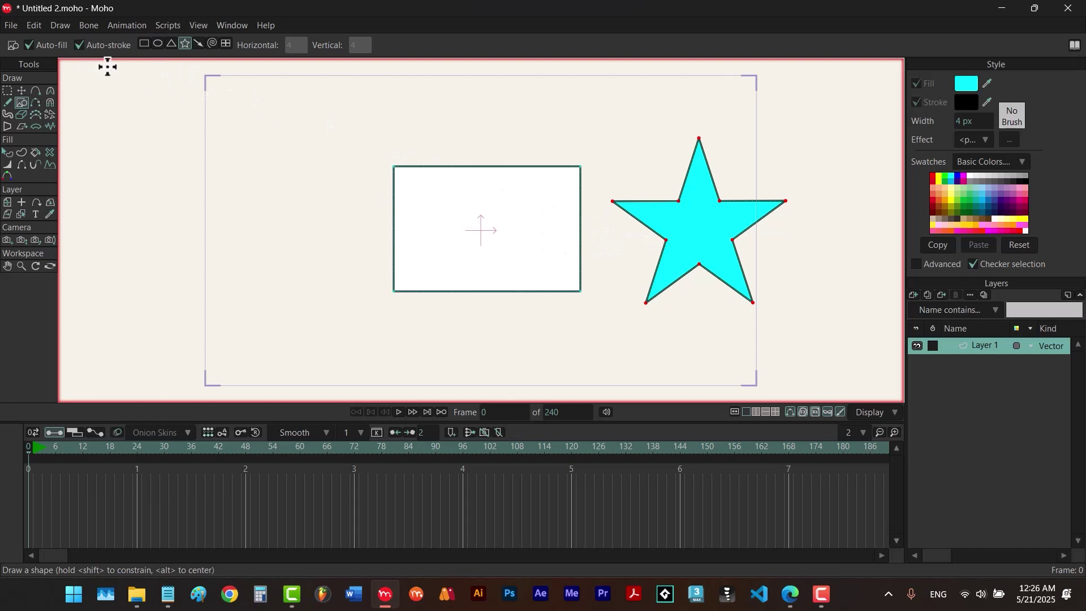
- With Auto-stroke unchecked, draw a circle to the left of the rectangle
click(77, 44)
click(158, 44)
drag(216, 166, 358, 309)
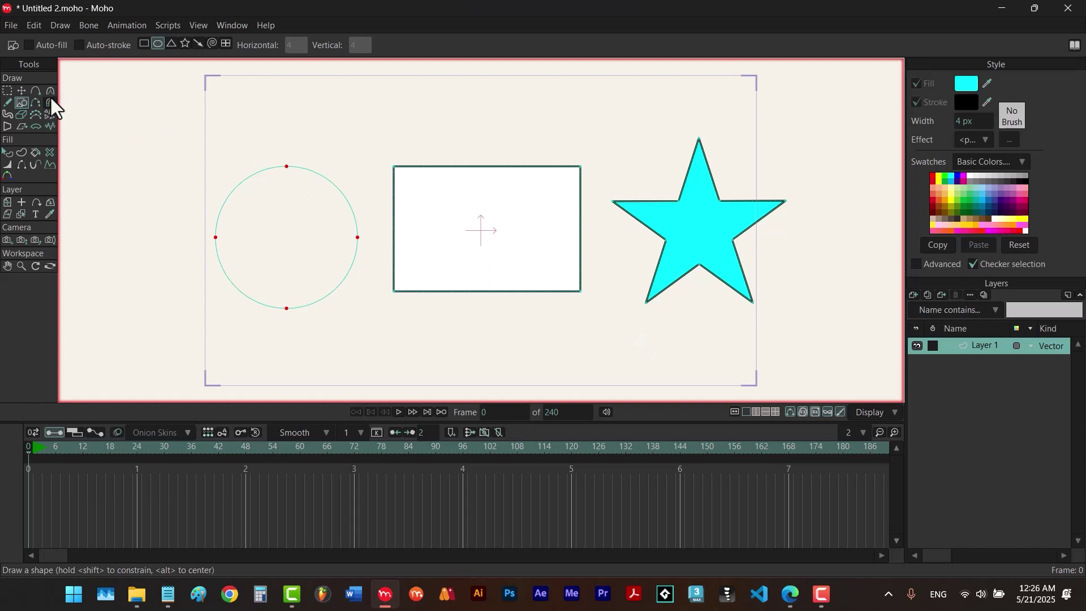
click(7, 90)
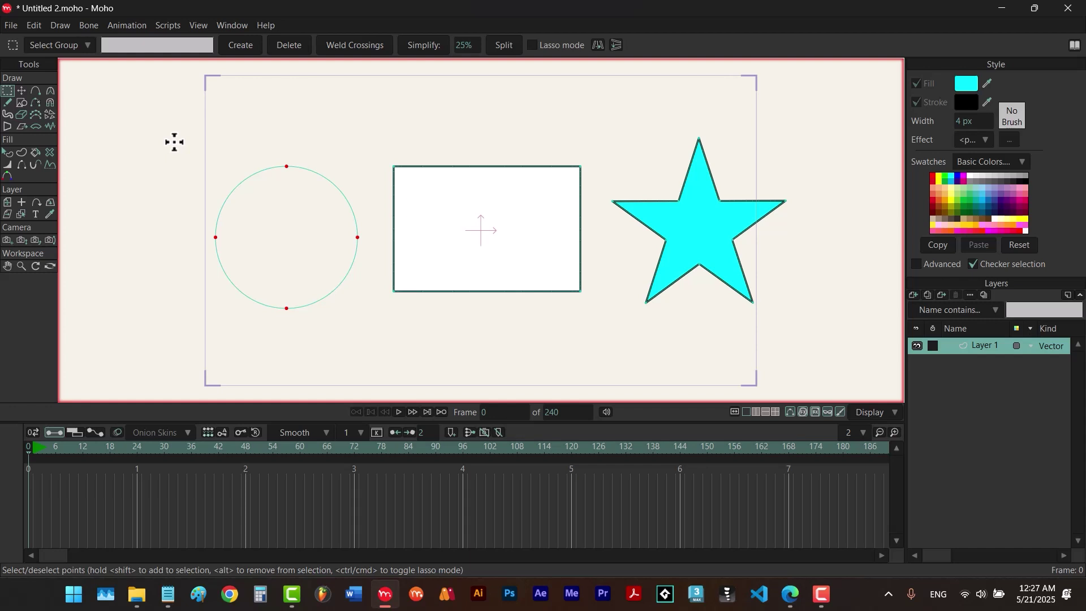
- Select points by clicking the rectangle and circle, then box-select across all shapes
click(395, 167)
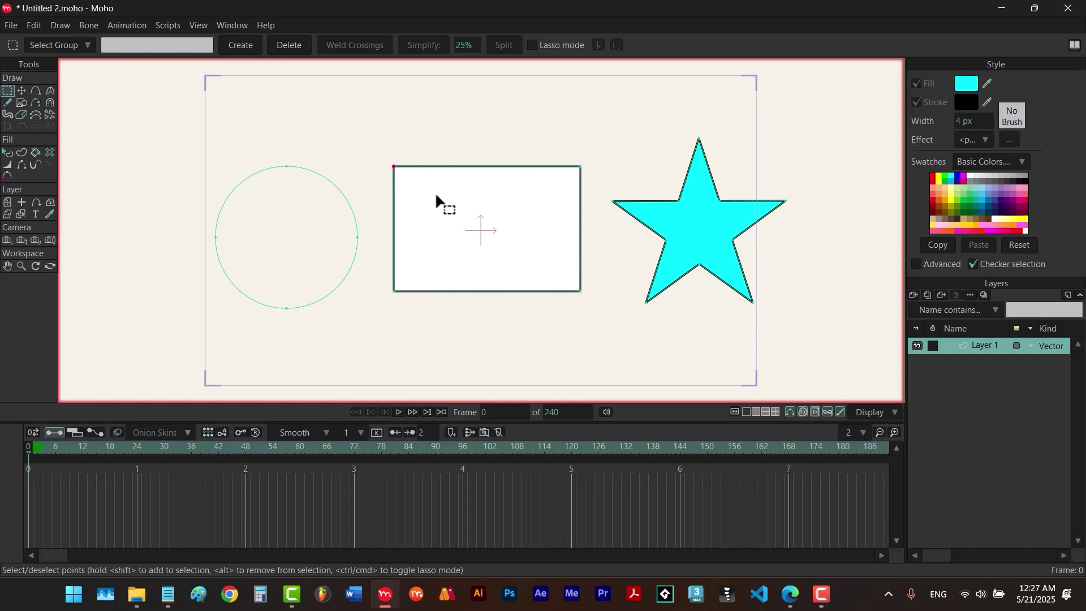
click(342, 191)
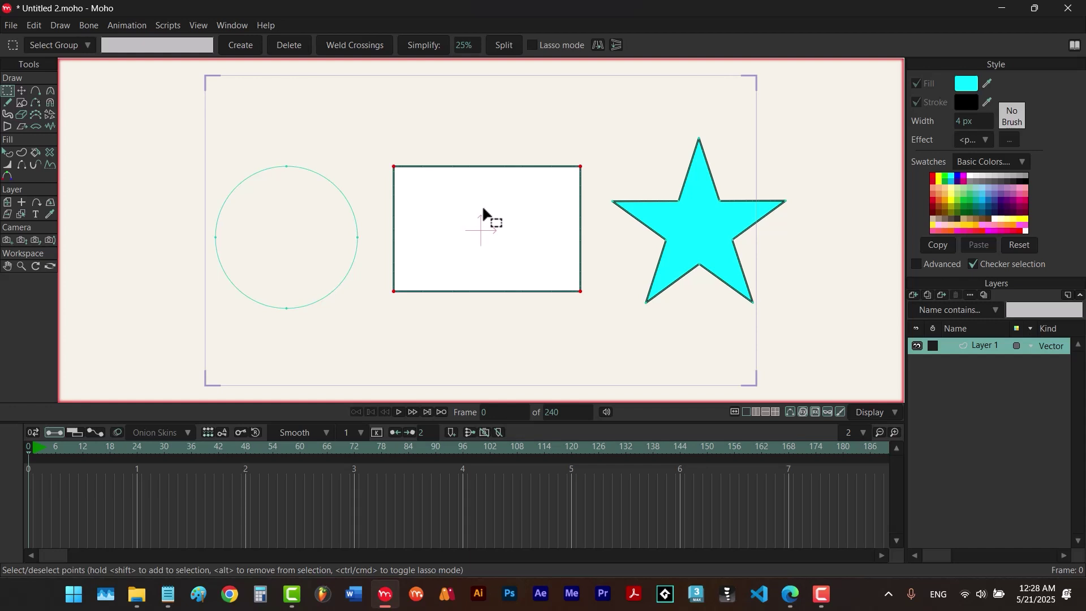
click(294, 232)
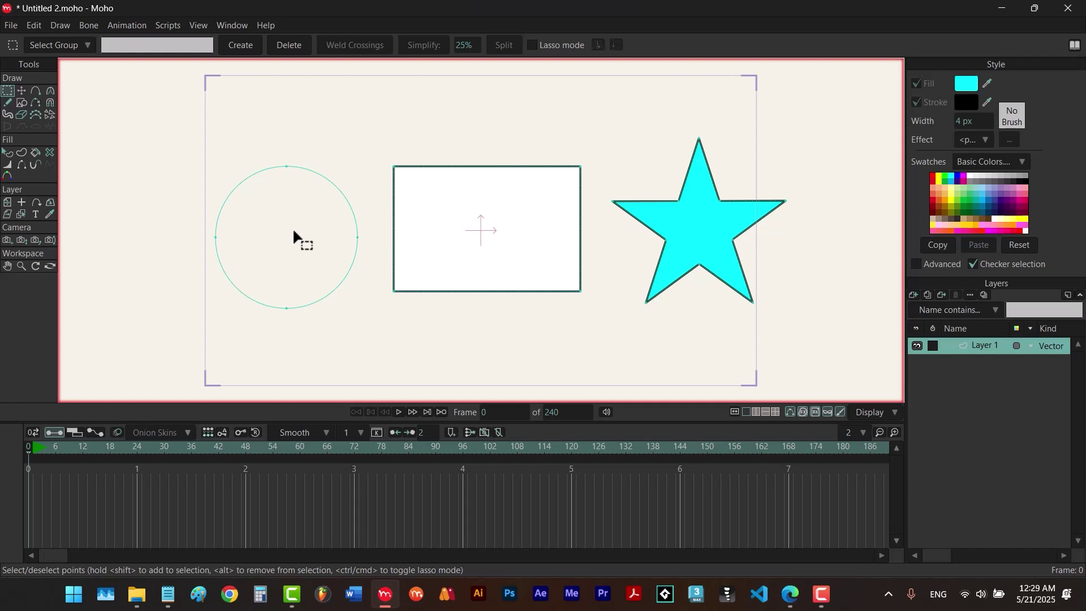
drag(163, 107, 800, 364)
drag(578, 362, 190, 160)
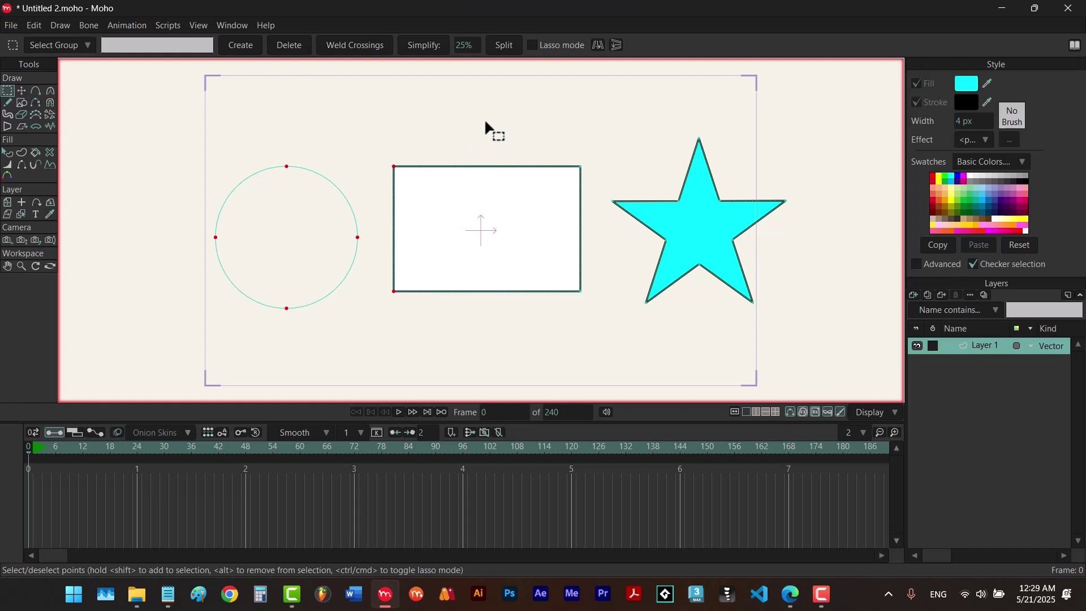
- Enable Lasso mode and lasso the circle's and rectangle's points together
click(533, 48)
mouse_move(595, 163)
mouse_down()
mouse_move(495, 122)
mouse_move(409, 138)
mouse_move(307, 132)
mouse_move(194, 166)
mouse_move(178, 307)
mouse_move(212, 330)
mouse_move(534, 339)
mouse_up()
mouse_move(599, 252)
mouse_down()
mouse_move(592, 225)
mouse_move(606, 166)
mouse_up()
key(ctrl)
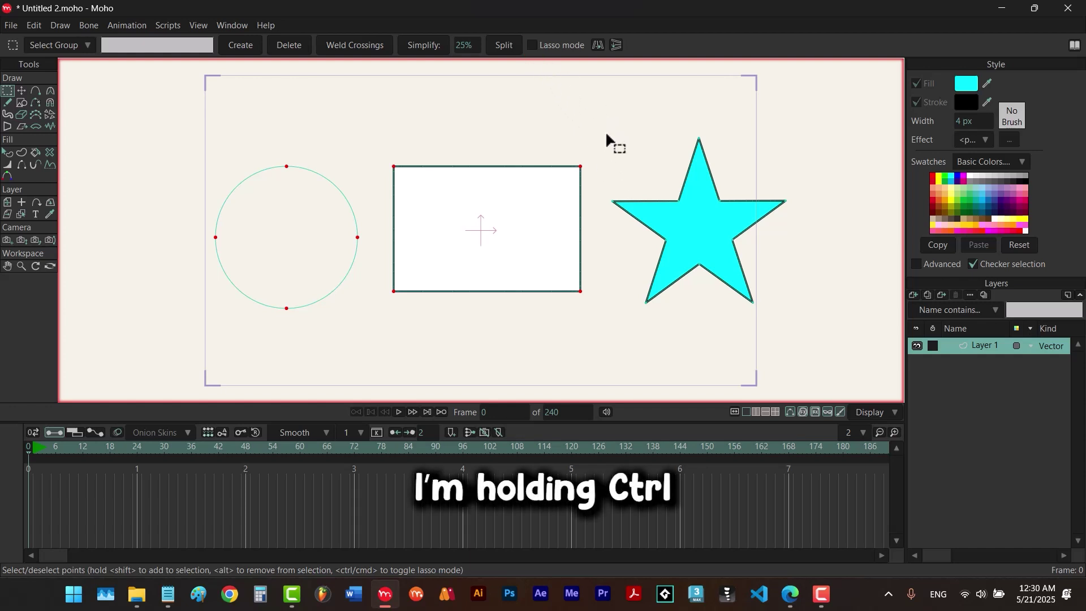
mouse_move(605, 130)
mouse_down()
mouse_move(499, 111)
mouse_move(247, 134)
mouse_move(171, 207)
mouse_move(188, 324)
mouse_move(262, 356)
mouse_move(496, 359)
mouse_move(590, 293)
mouse_move(607, 264)
mouse_move(608, 136)
mouse_up()
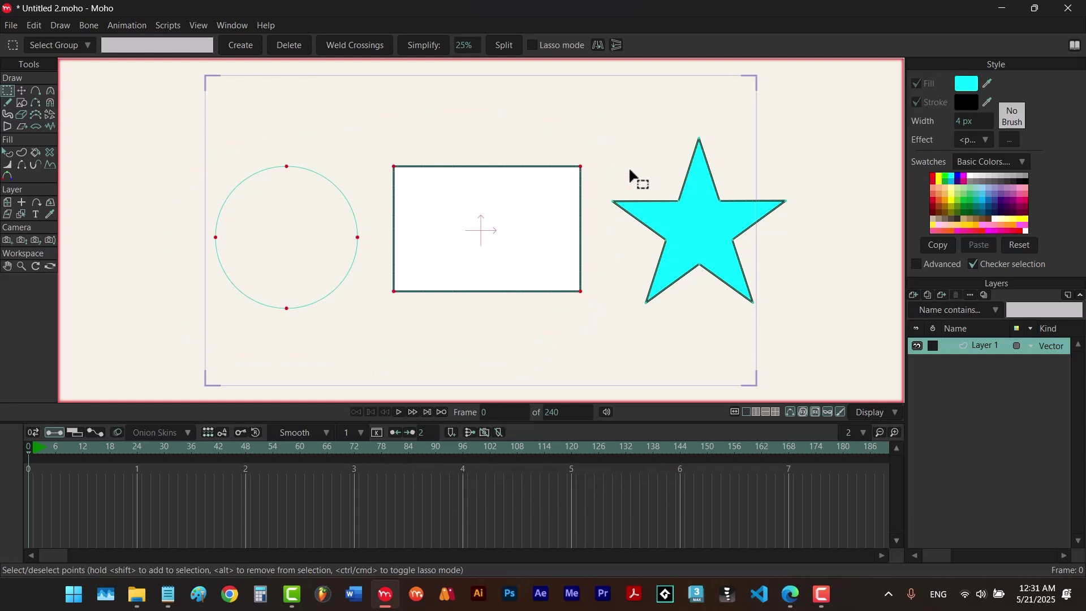
- Re-enable Lasso mode and Ctrl-drag a box around the rectangle to select its four corners
click(532, 47)
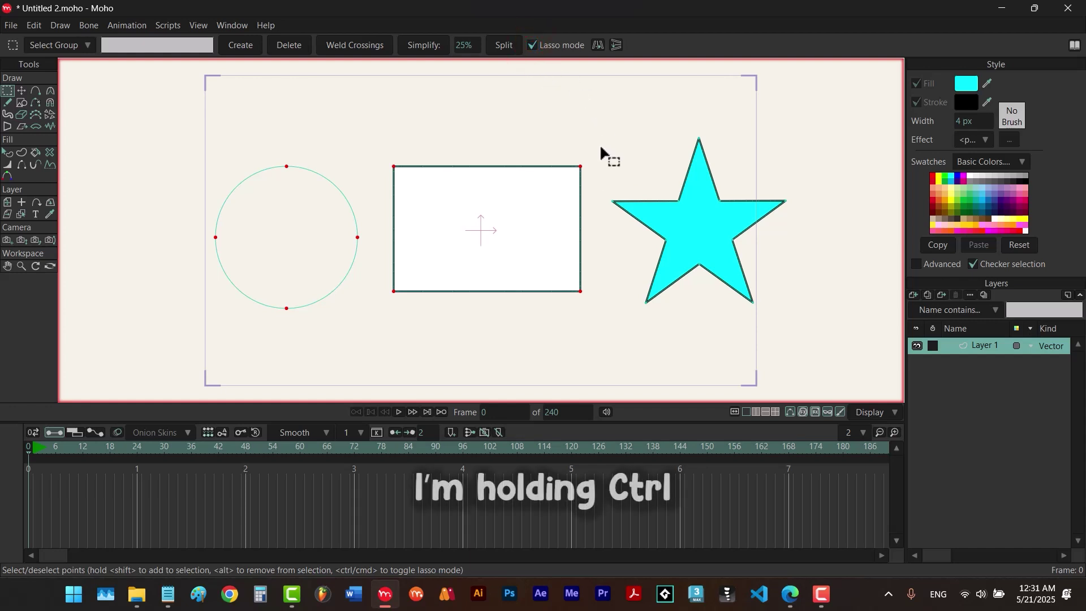
drag(599, 132, 380, 330)
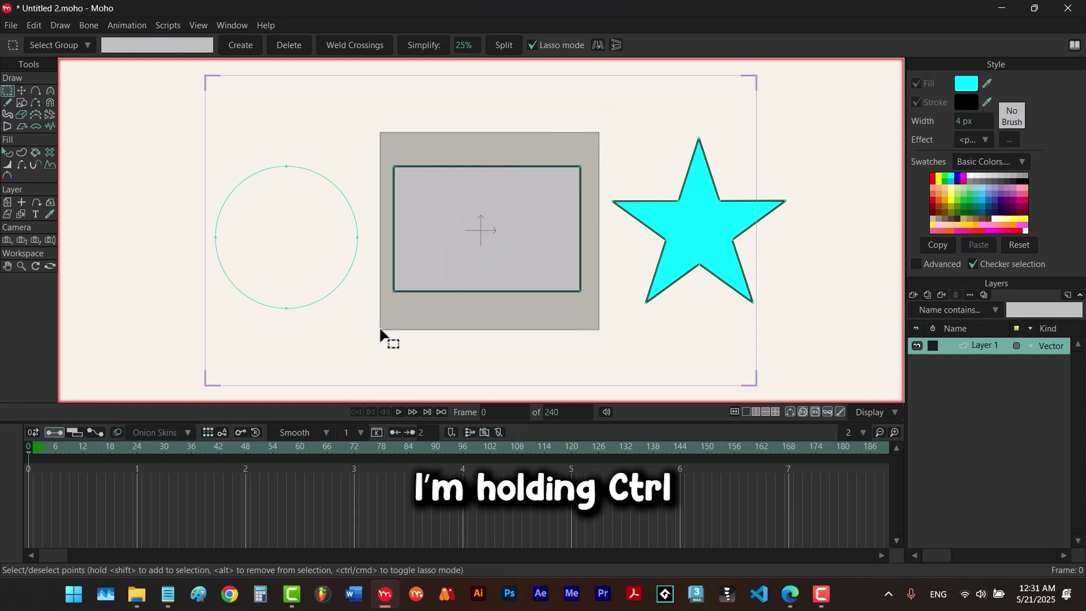
drag(381, 329, 380, 330)
drag(380, 330, 381, 329)
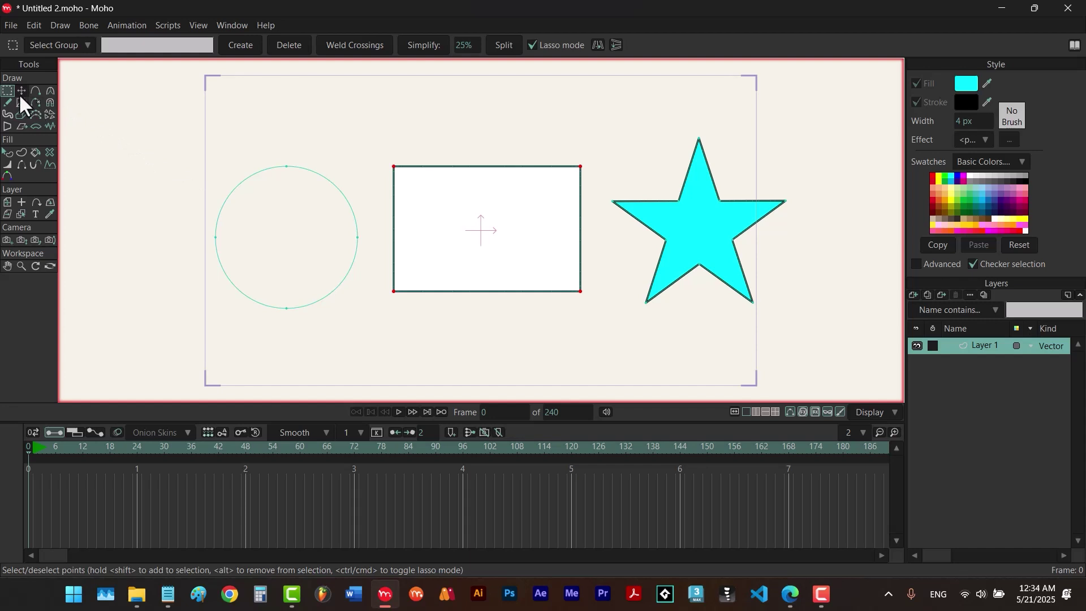
click(22, 92)
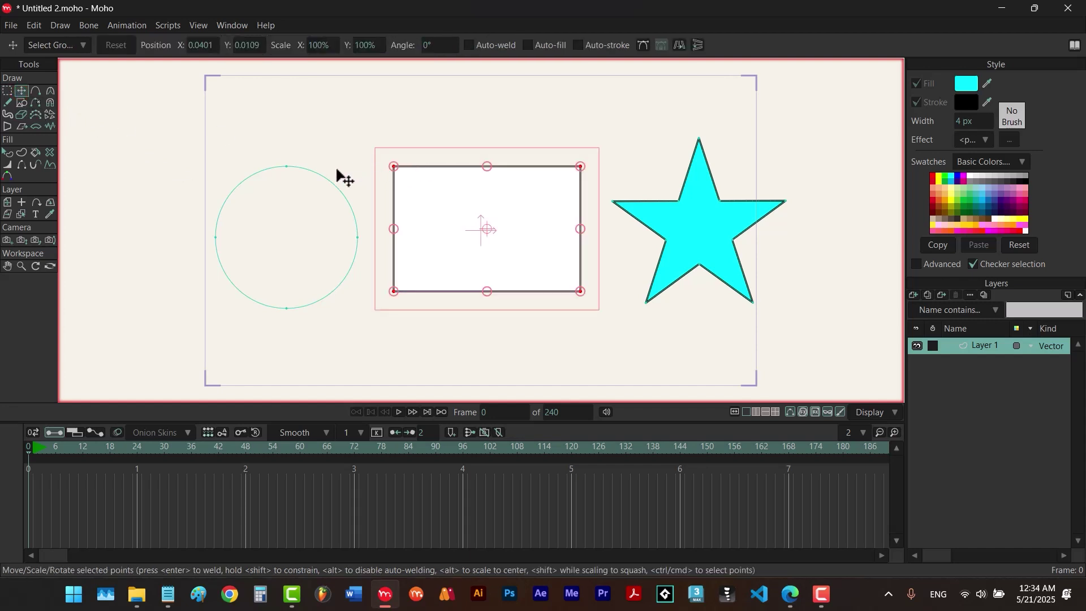
click(330, 138)
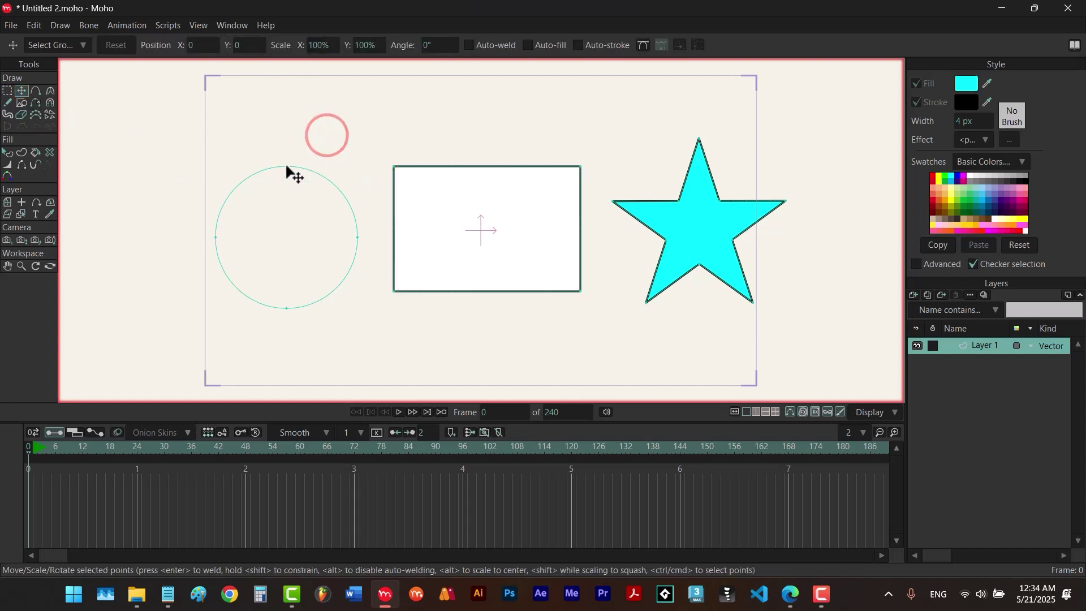
drag(287, 166, 301, 163)
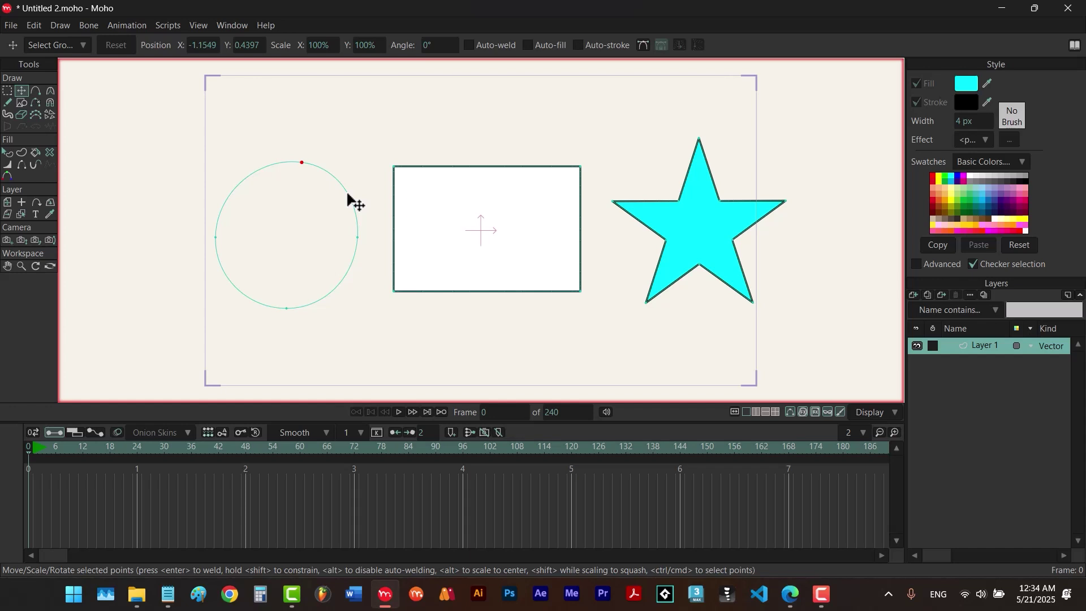
key(ctrl+z)
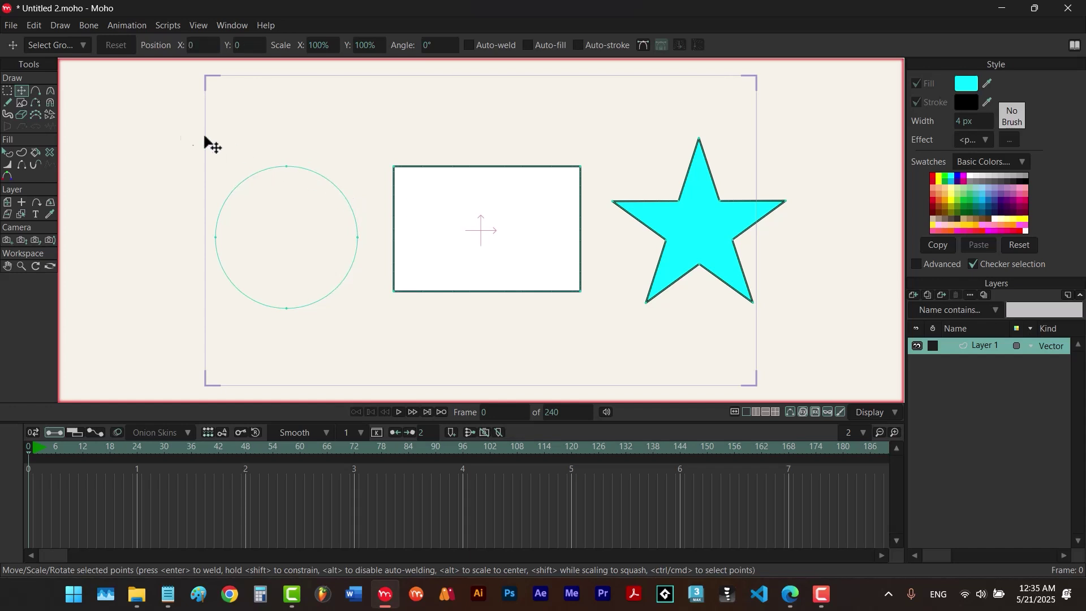
click(7, 90)
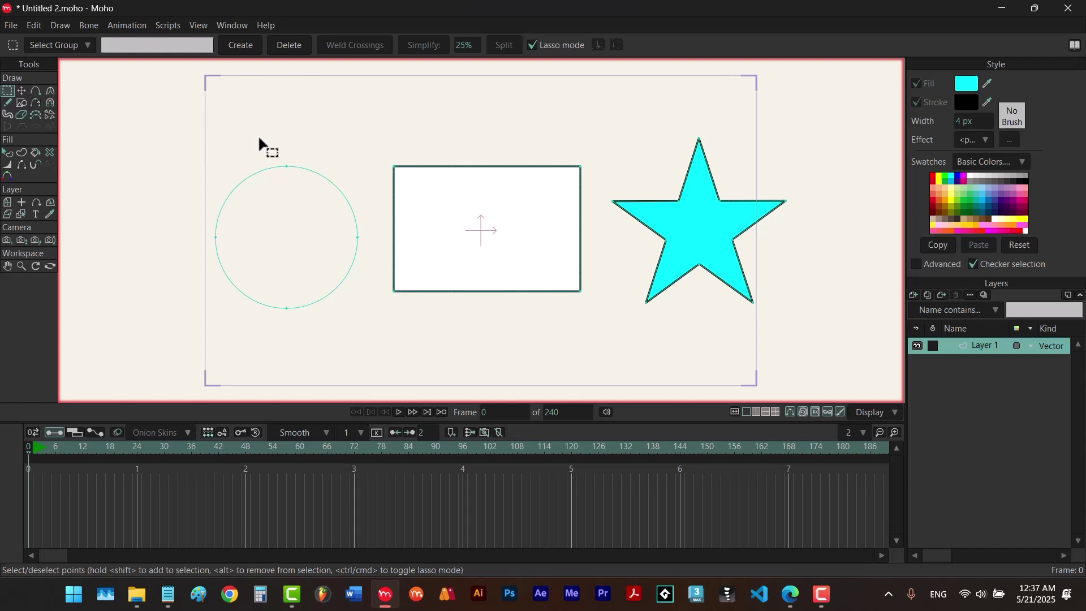
click(23, 90)
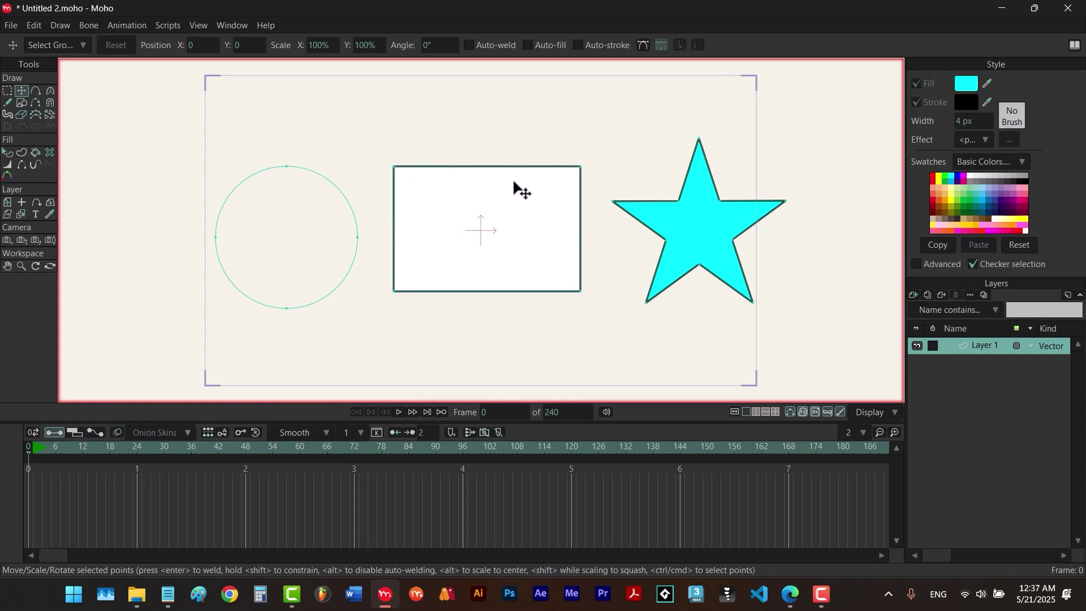
click(8, 91)
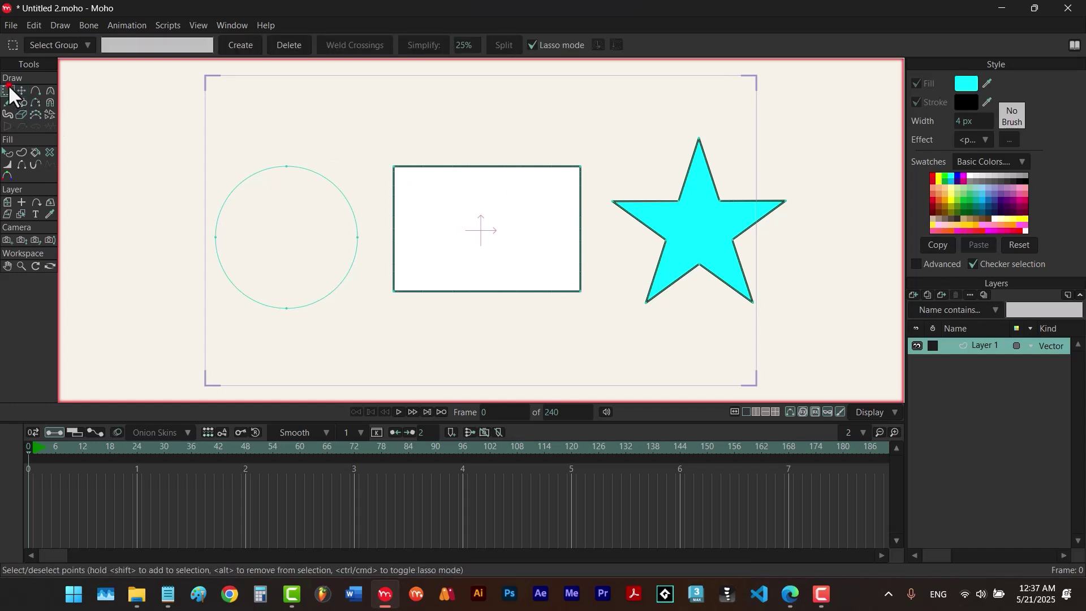
click(531, 46)
click(434, 139)
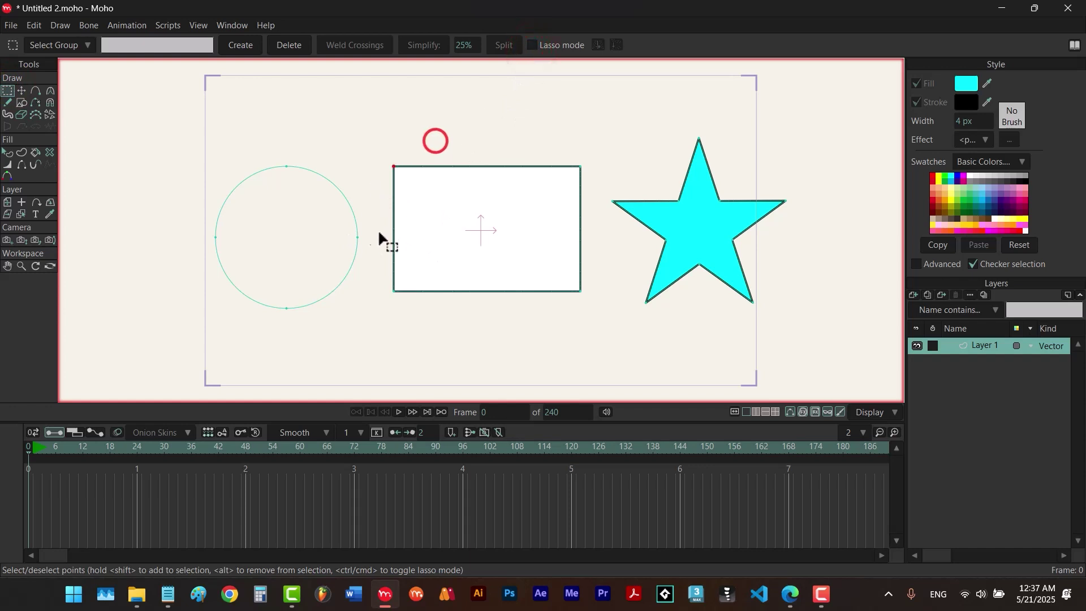
click(22, 90)
drag(392, 165, 430, 191)
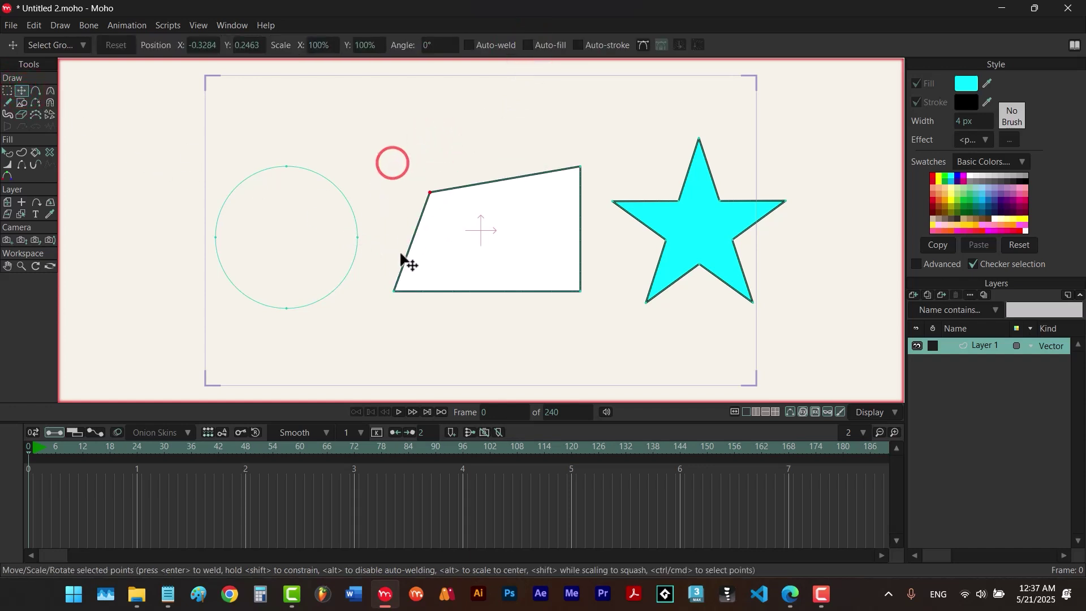
click(9, 91)
drag(592, 150, 541, 207)
click(22, 91)
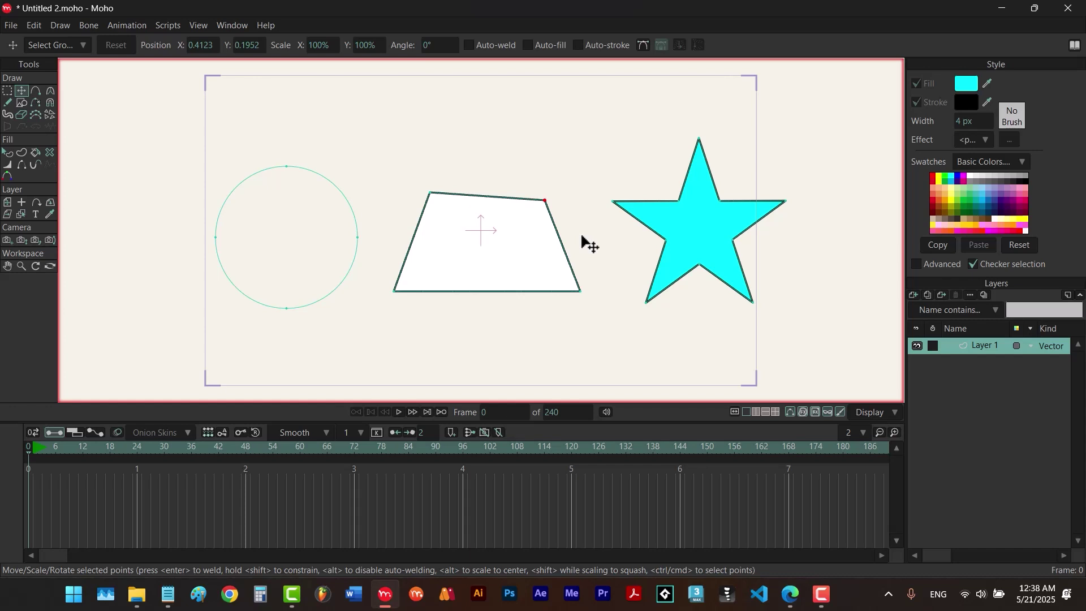
key(ctrl+z)
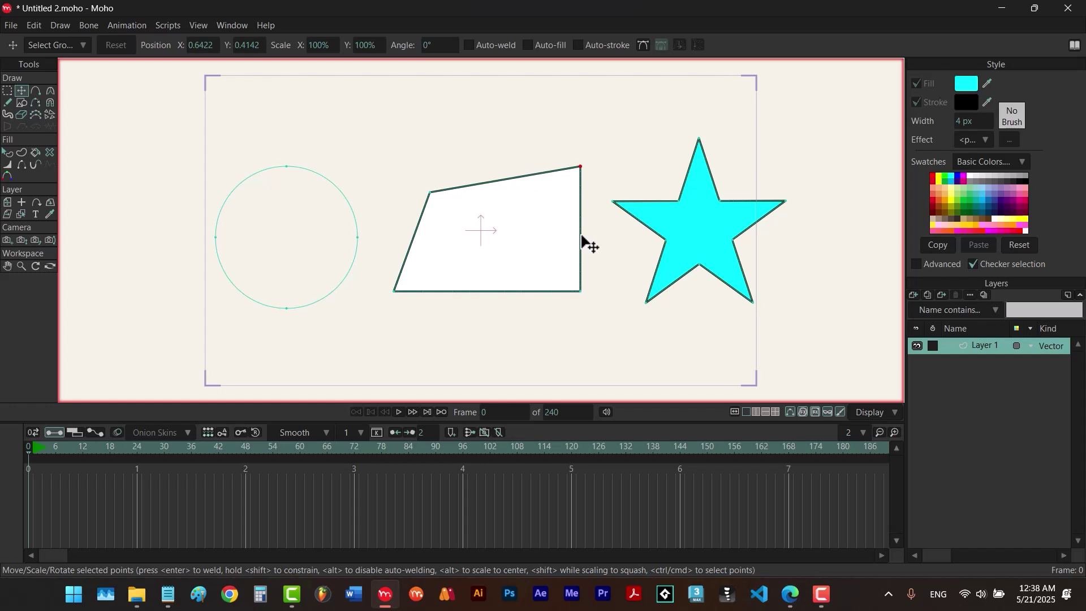
key(ctrl+z)
click(8, 91)
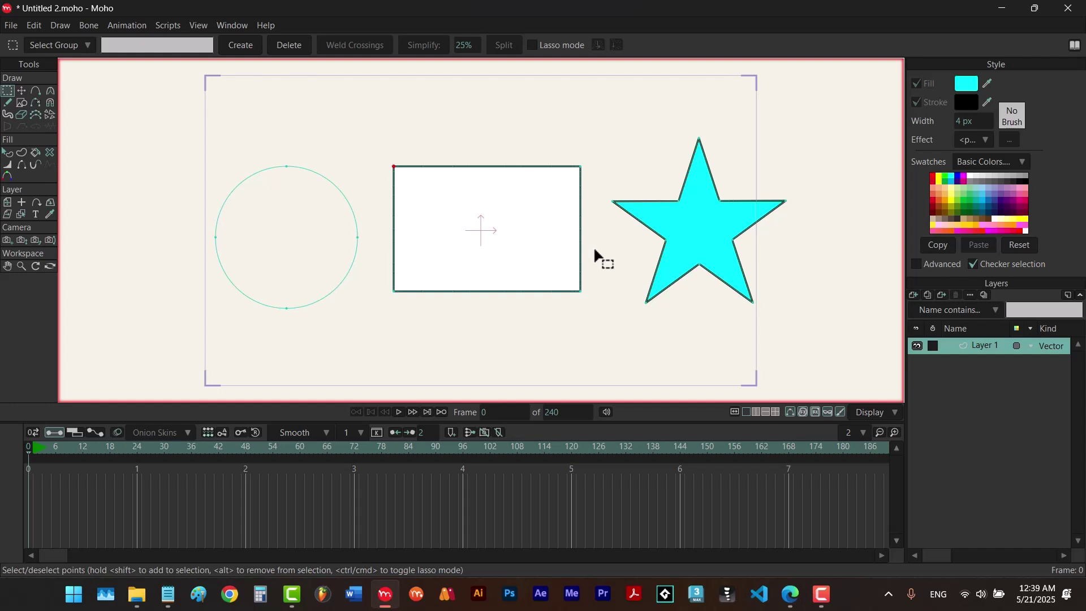
- Box-select the rectangle's points, reselect them by lasso under Transform Points, then deselect
key(t)
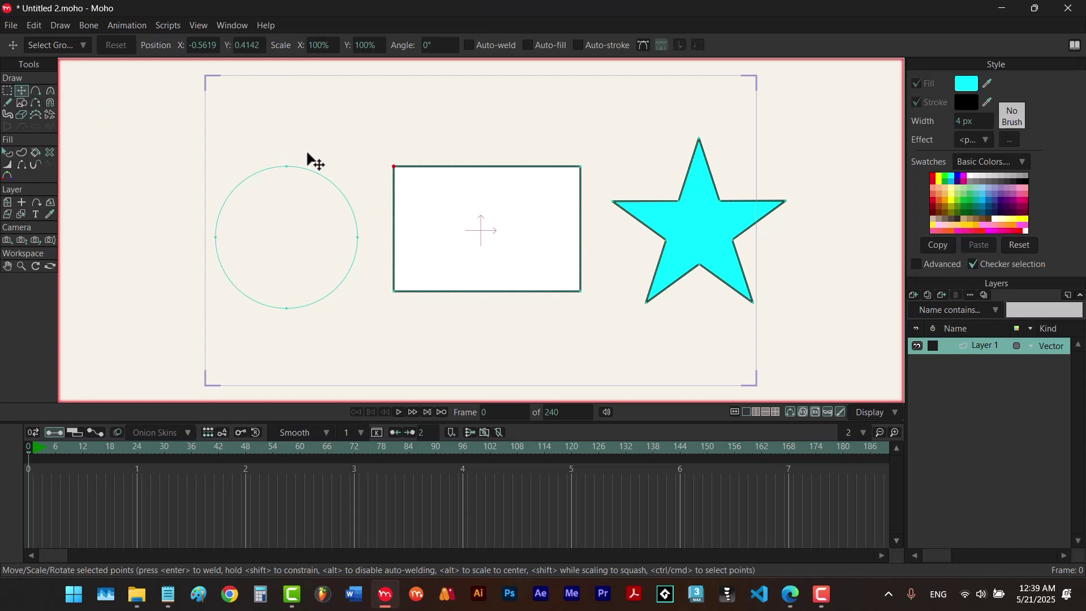
drag(300, 122, 606, 322)
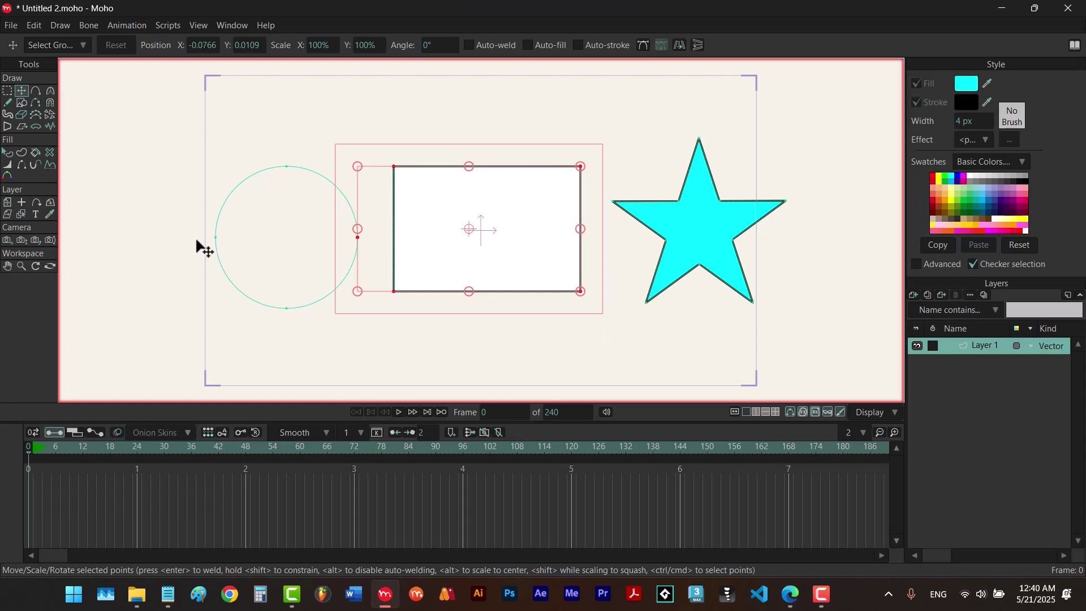
click(4, 91)
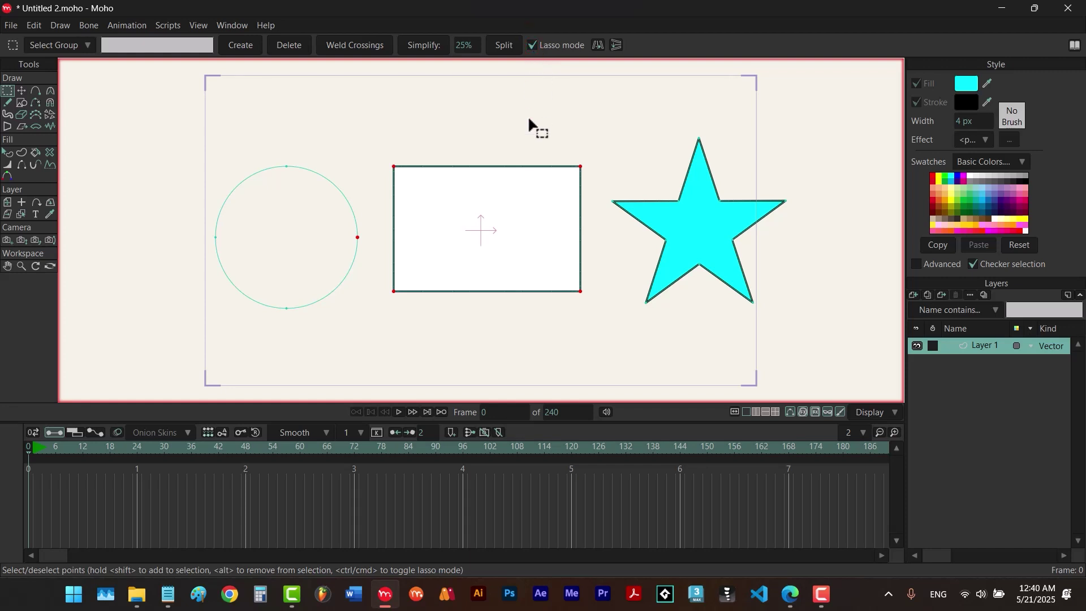
key(t)
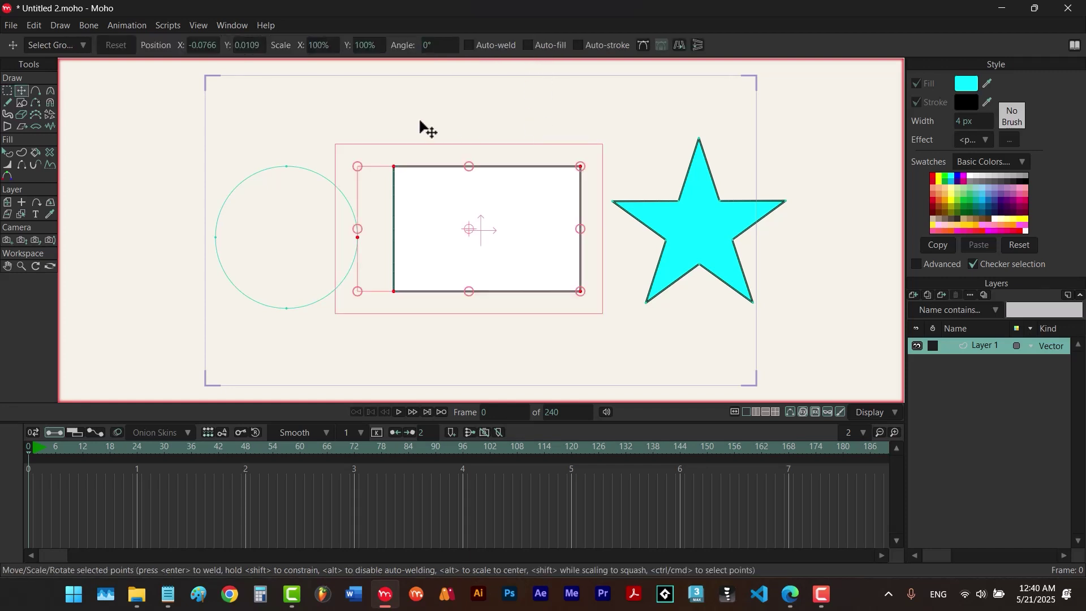
click(485, 106)
mouse_move(485, 106)
mouse_down()
mouse_move(381, 137)
mouse_move(369, 264)
mouse_move(409, 334)
mouse_move(549, 343)
mouse_move(605, 323)
mouse_move(614, 292)
mouse_move(600, 134)
mouse_move(587, 116)
mouse_move(544, 126)
mouse_move(493, 114)
mouse_up()
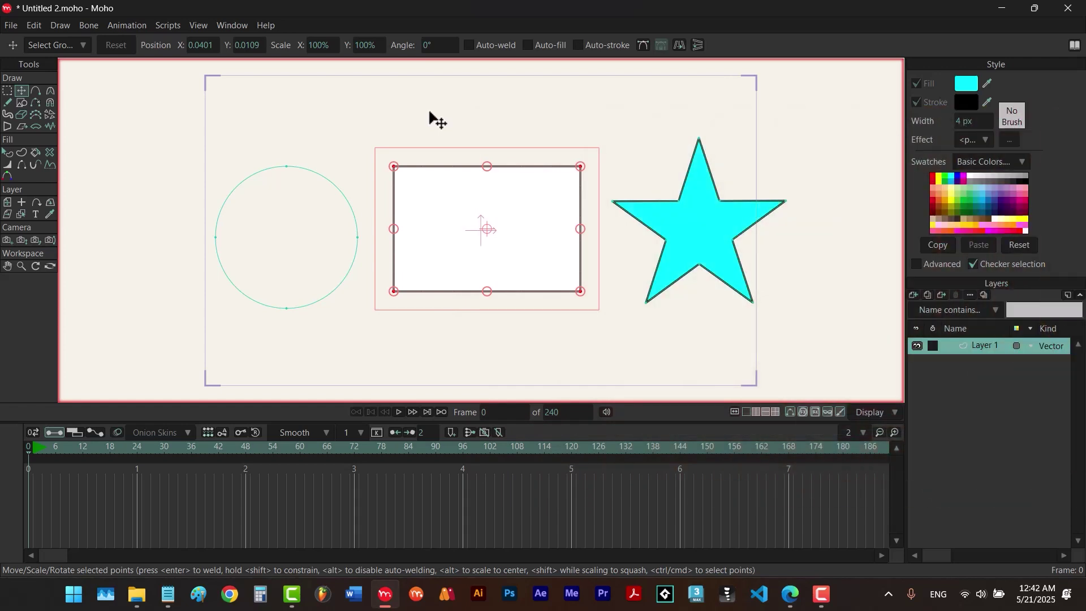
key(Escape)
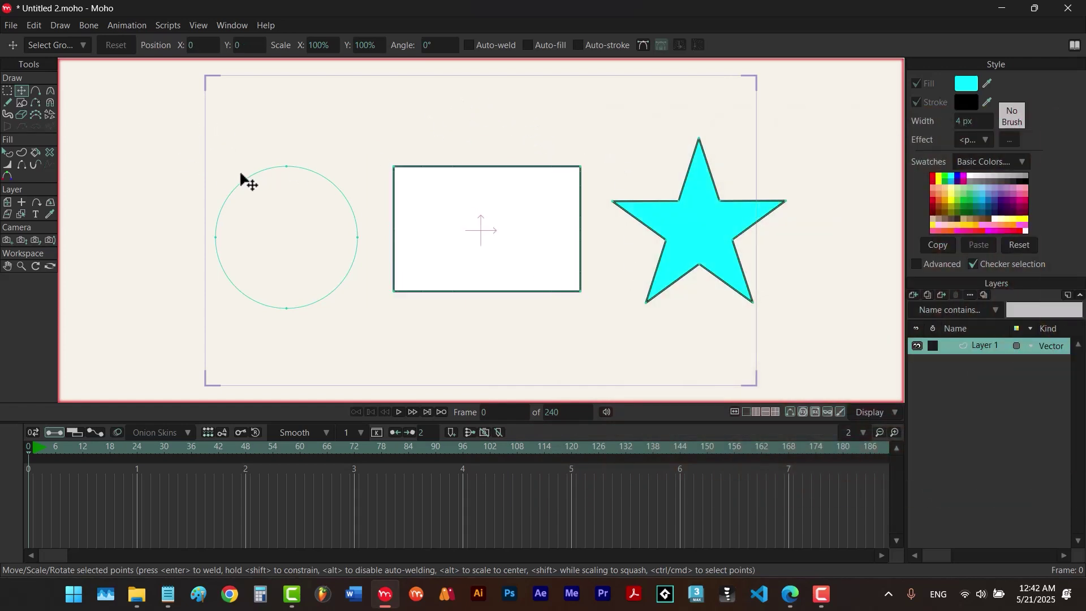
- Lasso the rectangle's top corners, deselect, then click the rectangle to select all four corners
click(8, 90)
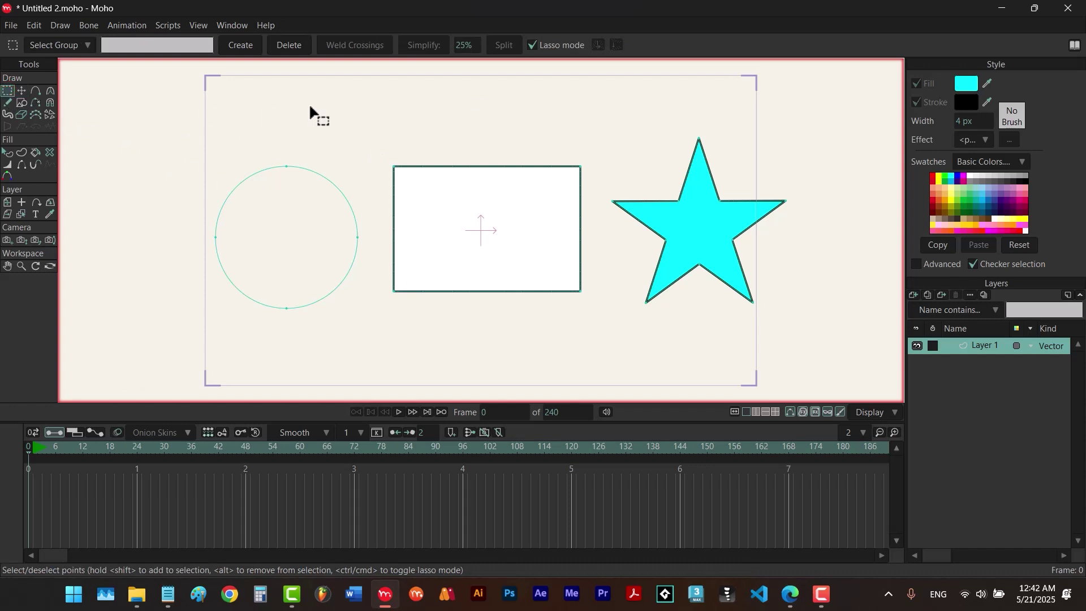
mouse_move(325, 112)
mouse_down()
mouse_move(444, 218)
mouse_move(587, 139)
mouse_move(428, 135)
mouse_up()
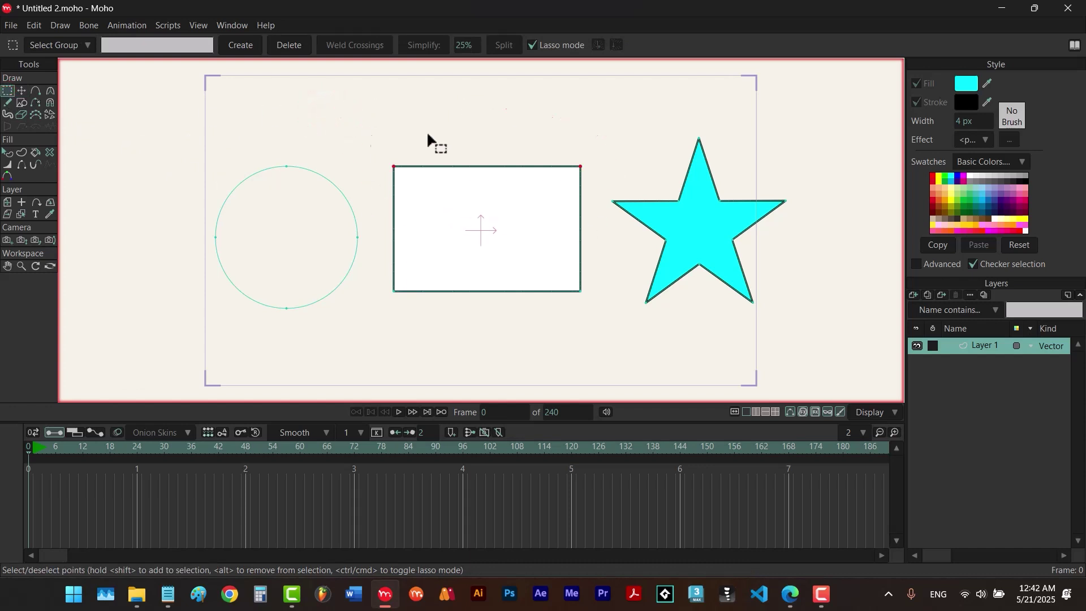
click(468, 138)
click(428, 195)
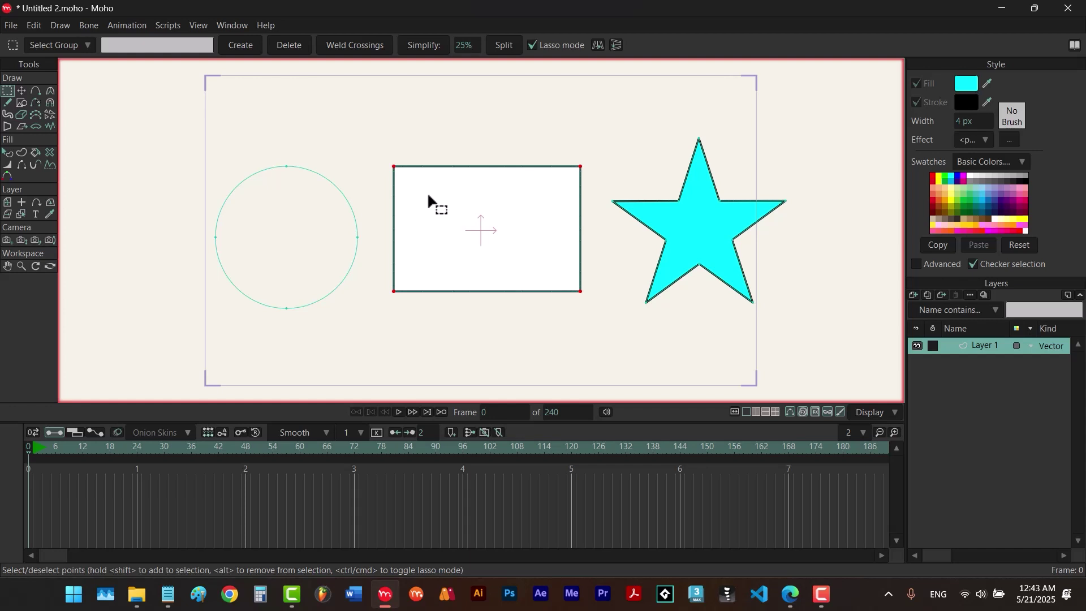
- With Transform Points, select the rectangle's points, then clear the selection
click(371, 107)
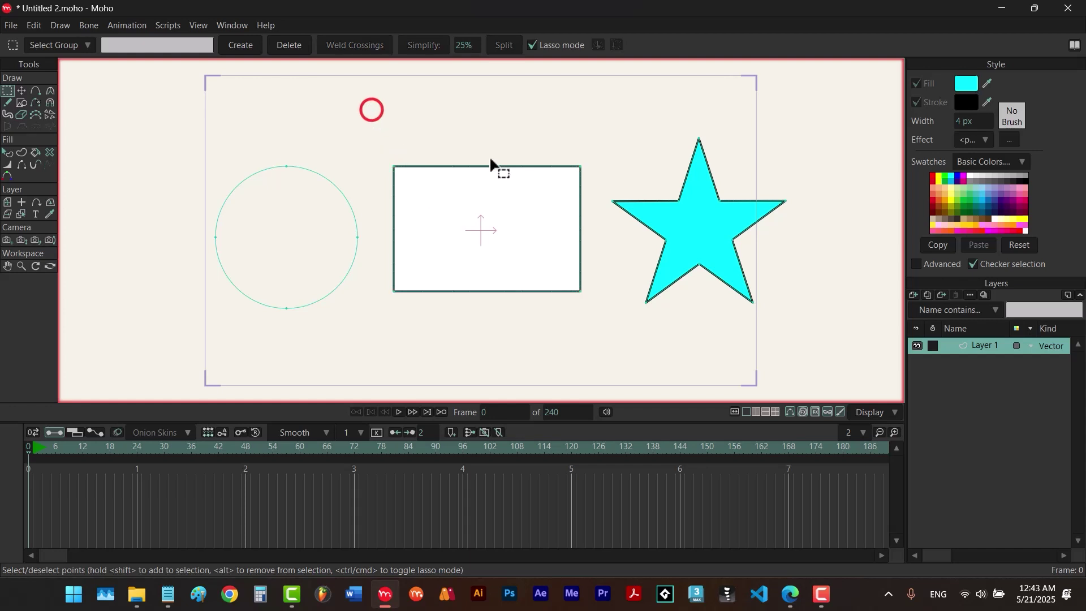
key(t)
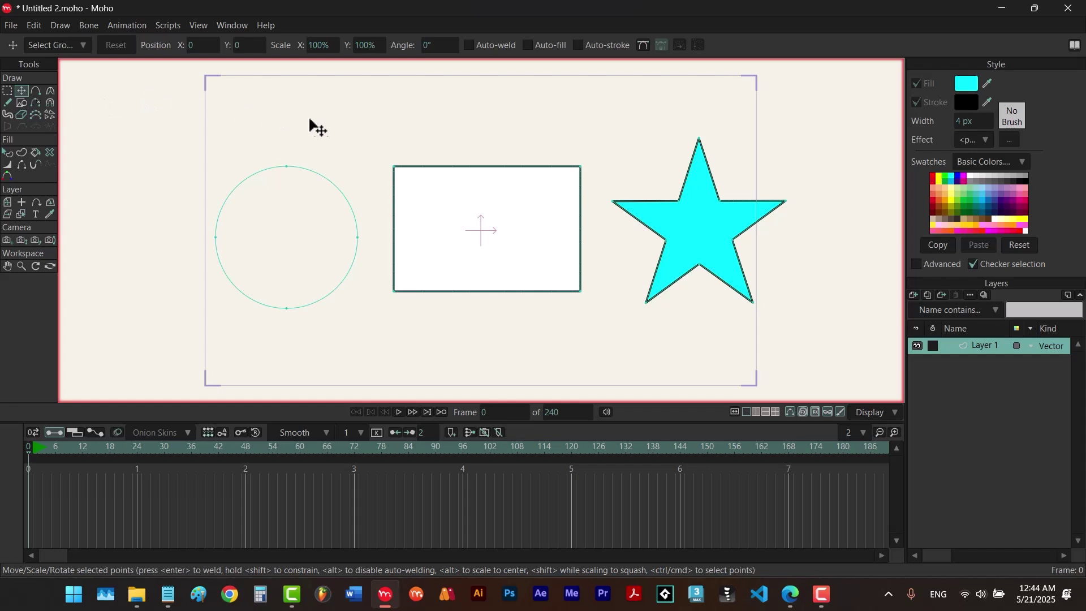
click(431, 181)
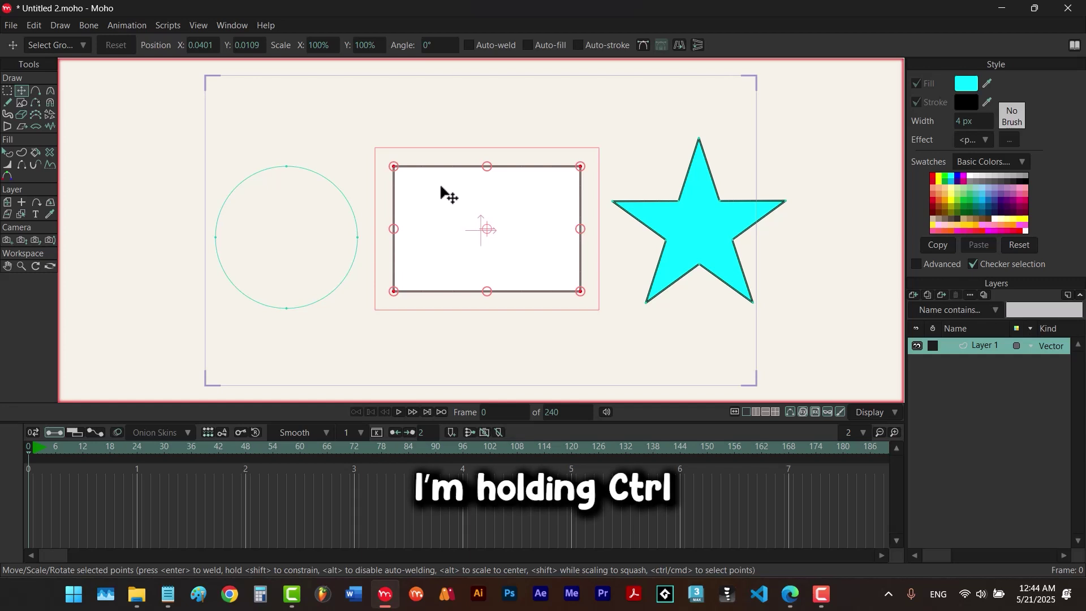
ctrl+click(395, 109)
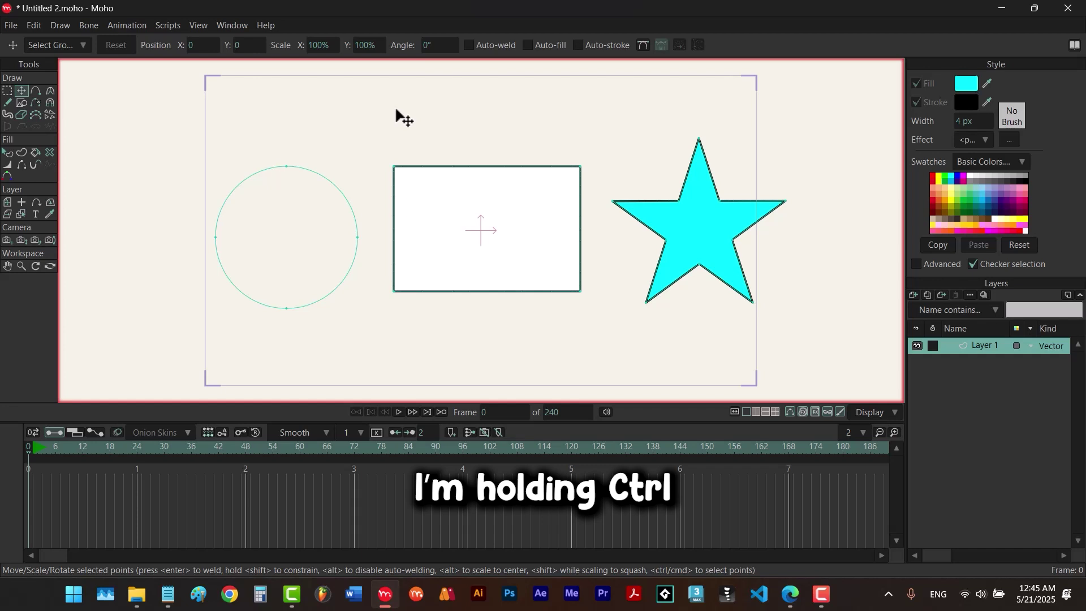
click(6, 89)
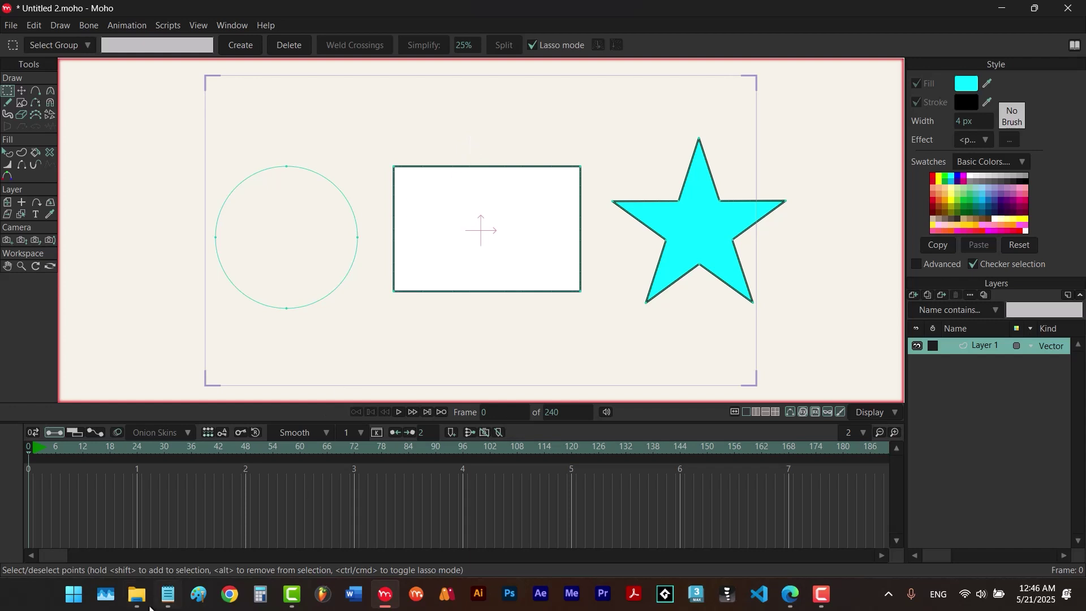
click(405, 194)
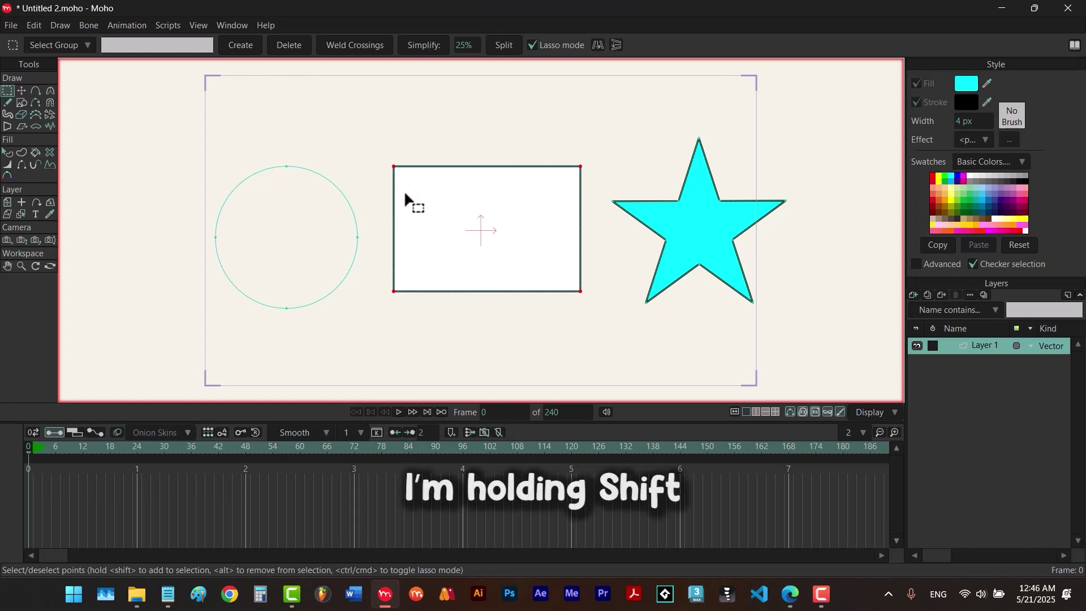
shift+click(710, 223)
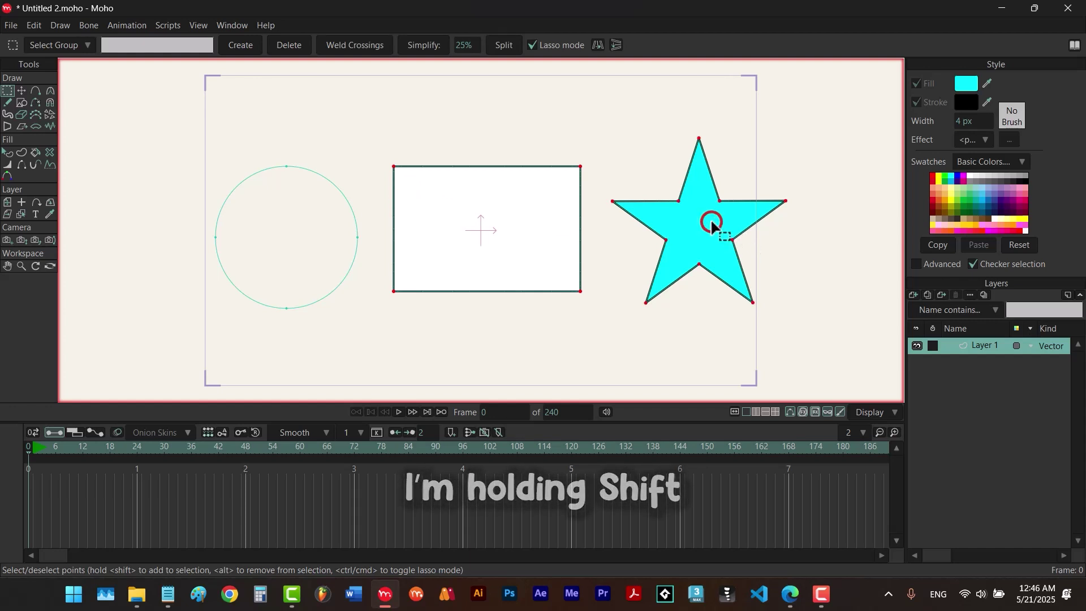
shift+click(347, 202)
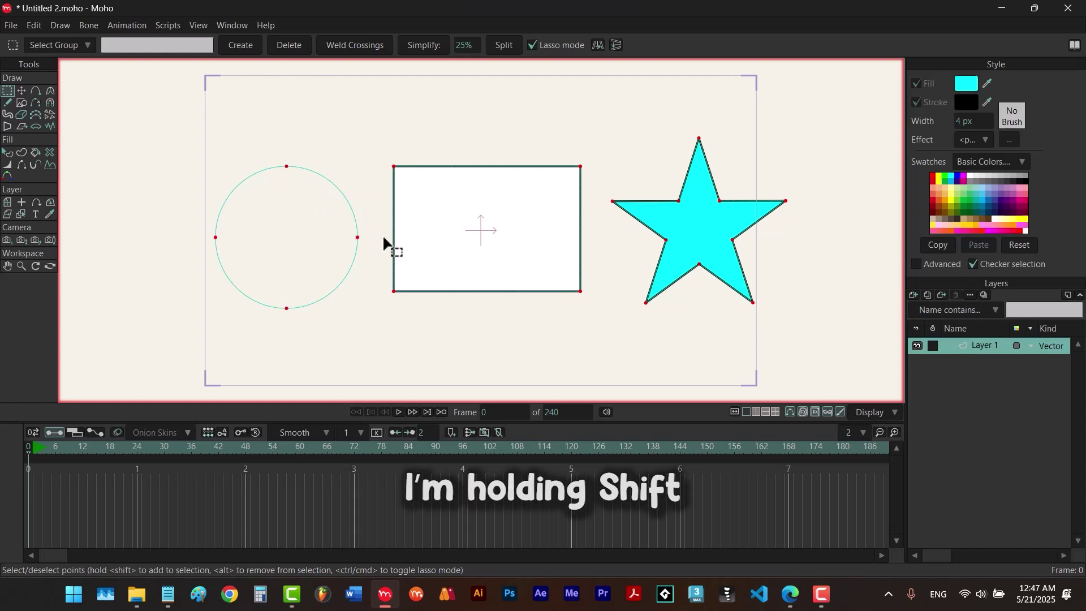
click(357, 131)
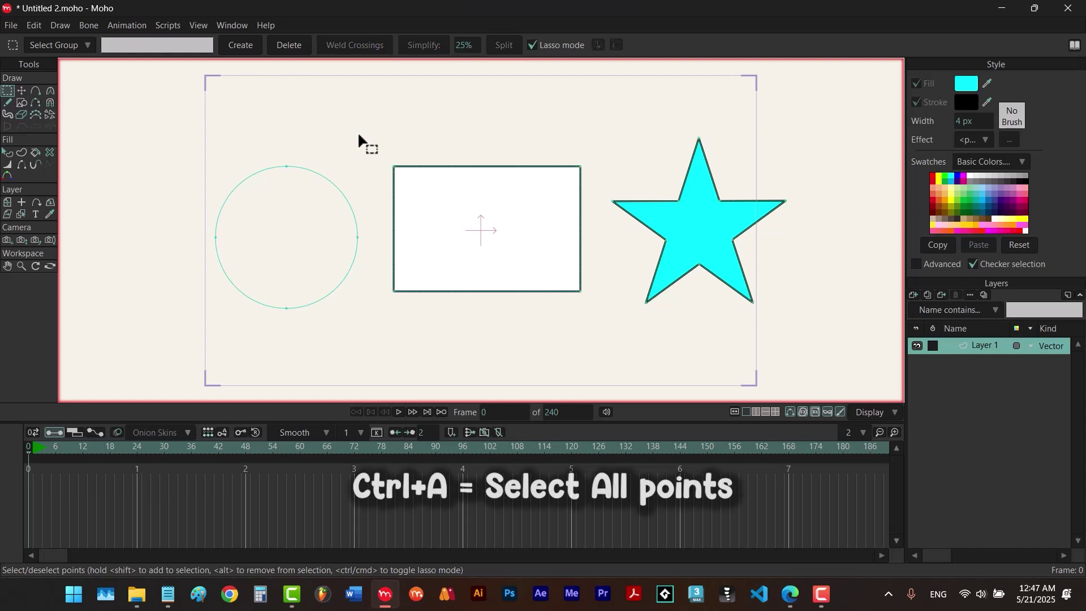
- Select all points with Ctrl+A, then Alt-click to remove the star's and circle's points
key(ctrl+a)
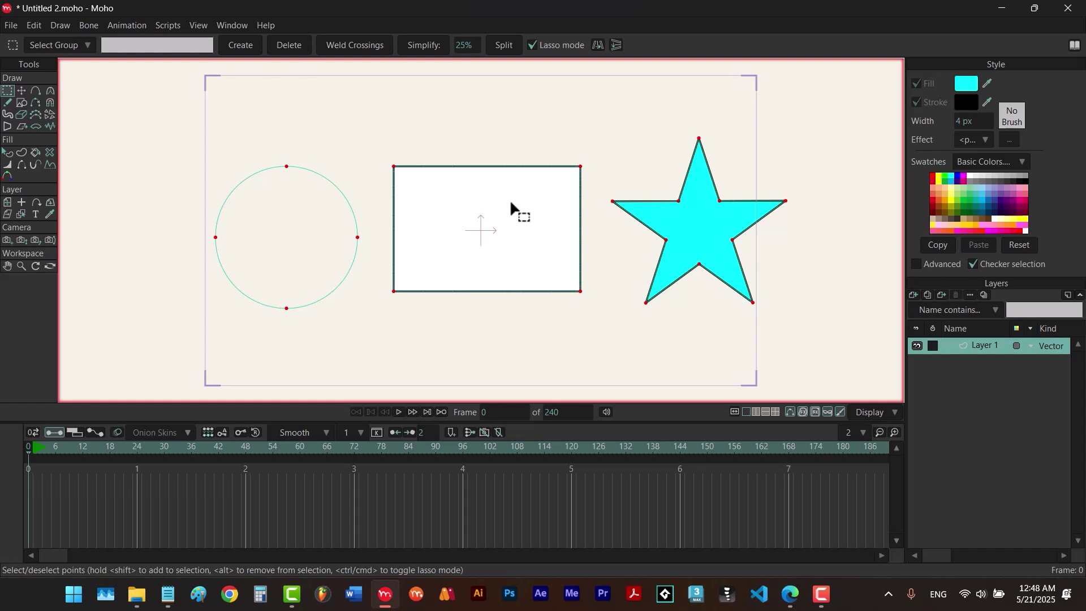
alt+click(628, 213)
alt+click(352, 214)
- Lasso the rectangle's and star's points and add the circle's top and bottom points
mouse_move(390, 139)
mouse_down()
mouse_move(591, 157)
mouse_move(602, 212)
mouse_move(578, 338)
mouse_move(360, 301)
mouse_up()
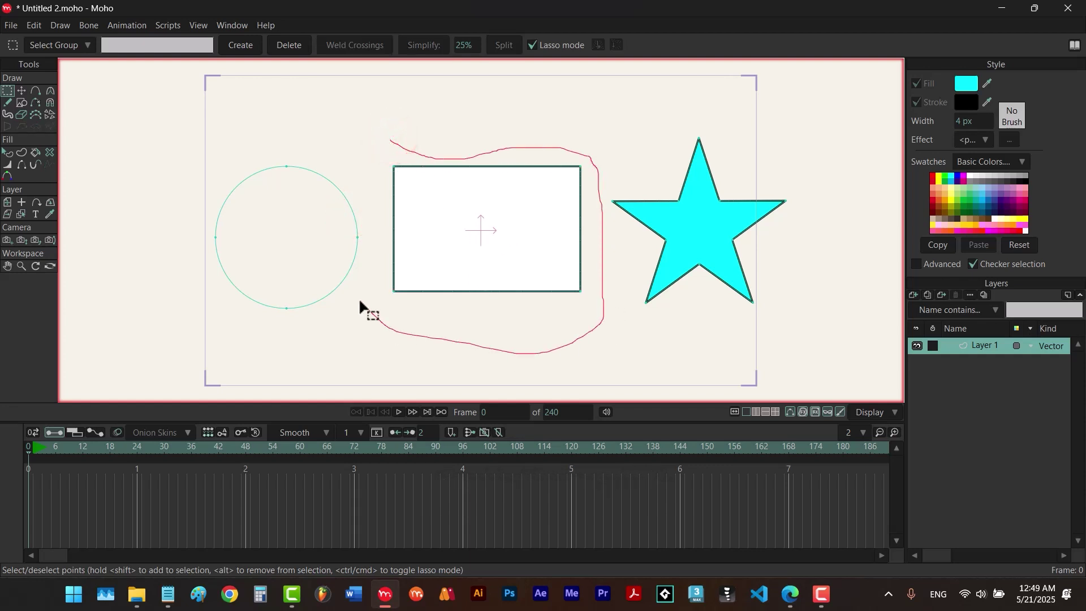
mouse_move(368, 197)
mouse_down()
mouse_move(373, 163)
mouse_move(393, 144)
mouse_up()
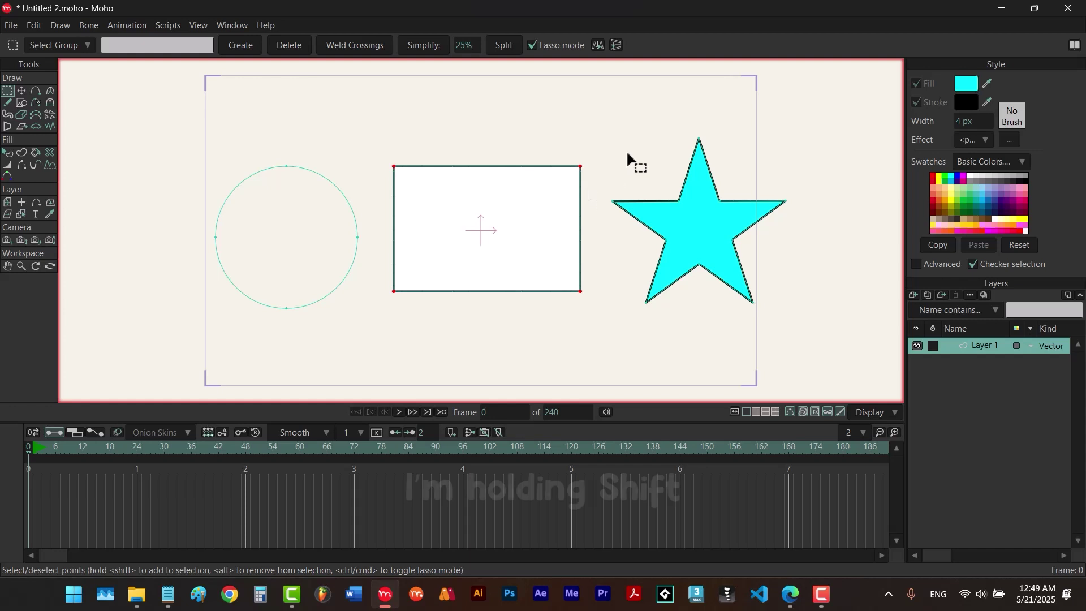
mouse_move(617, 161)
mouse_down()
mouse_move(611, 199)
mouse_move(685, 350)
mouse_move(726, 96)
mouse_up()
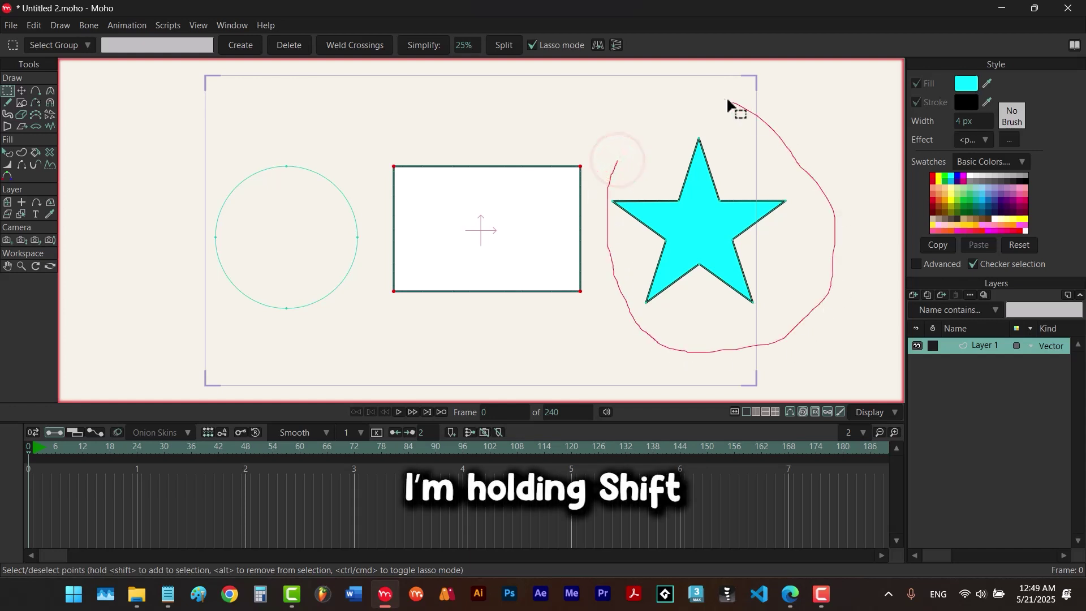
drag(620, 163, 603, 180)
mouse_move(308, 351)
mouse_down()
mouse_move(283, 141)
mouse_move(286, 354)
mouse_move(299, 356)
mouse_up()
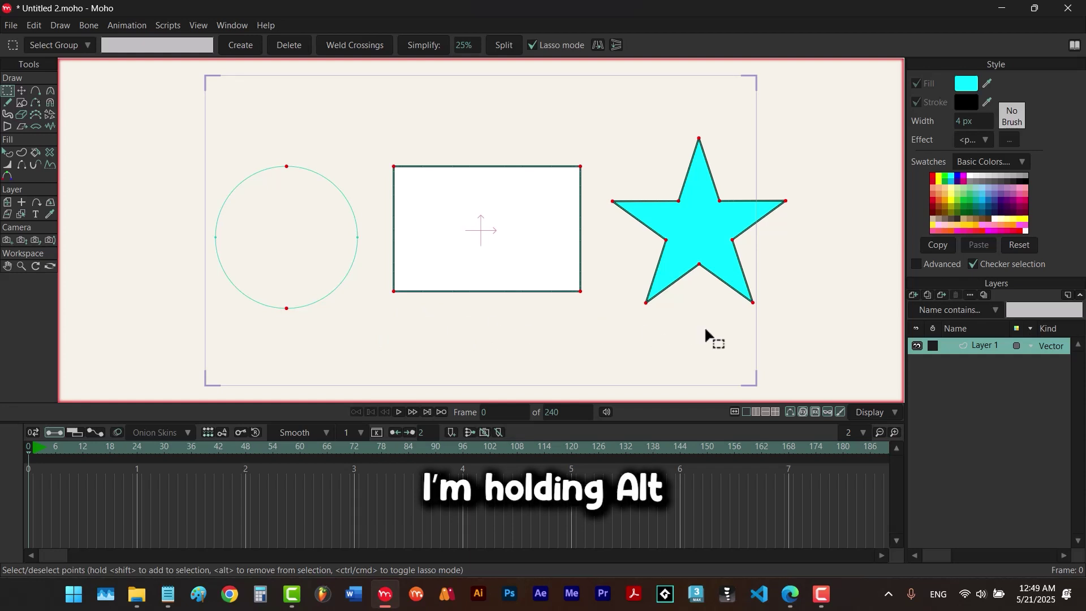
mouse_move(693, 320)
mouse_down()
mouse_move(676, 224)
mouse_move(727, 177)
mouse_move(727, 257)
mouse_move(685, 300)
mouse_move(687, 337)
mouse_up()
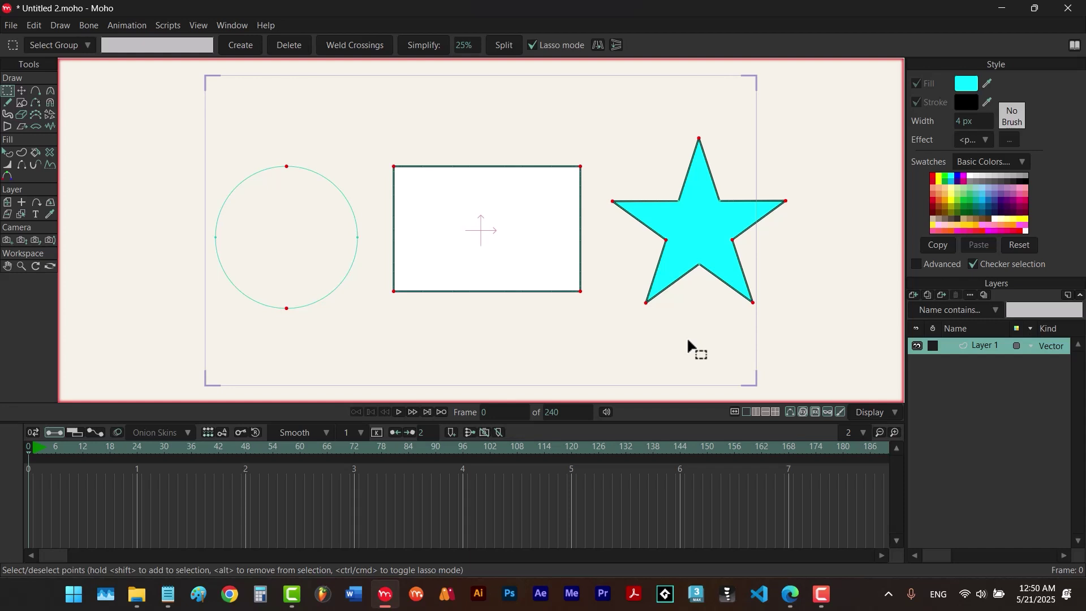
- Turn off Lasso mode, add the circle's left and right points, and deselect the star's left points
click(533, 47)
drag(353, 209, 190, 252)
drag(359, 238, 360, 238)
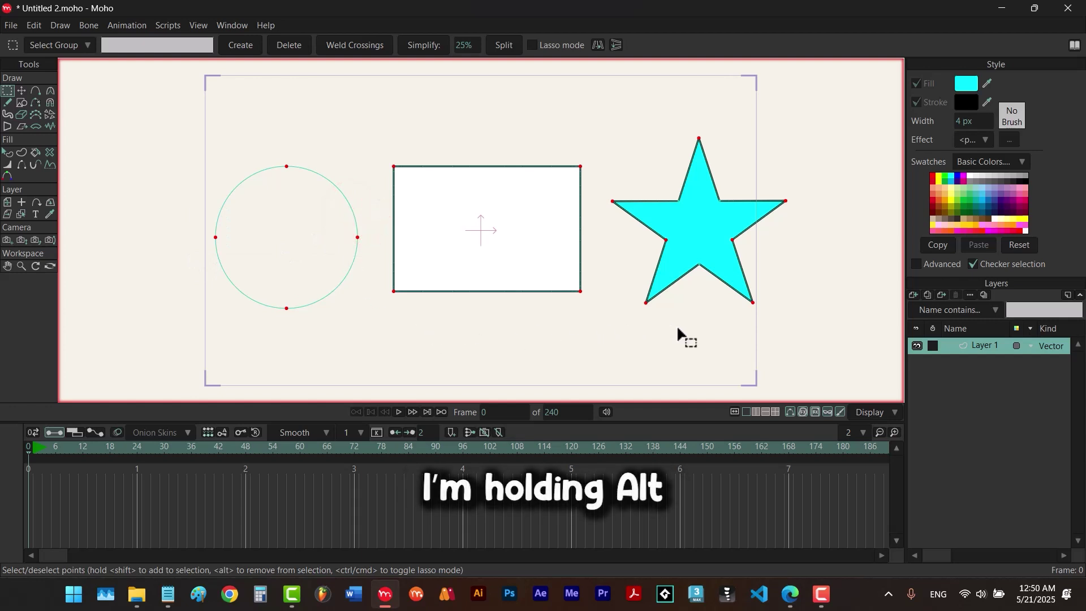
drag(695, 354, 605, 190)
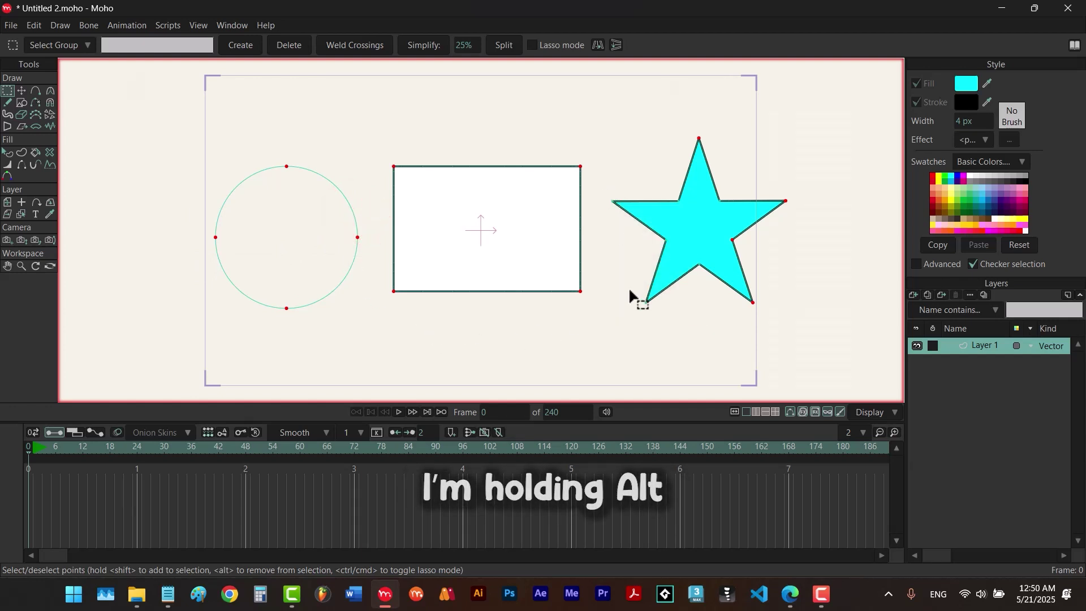
click(16, 91)
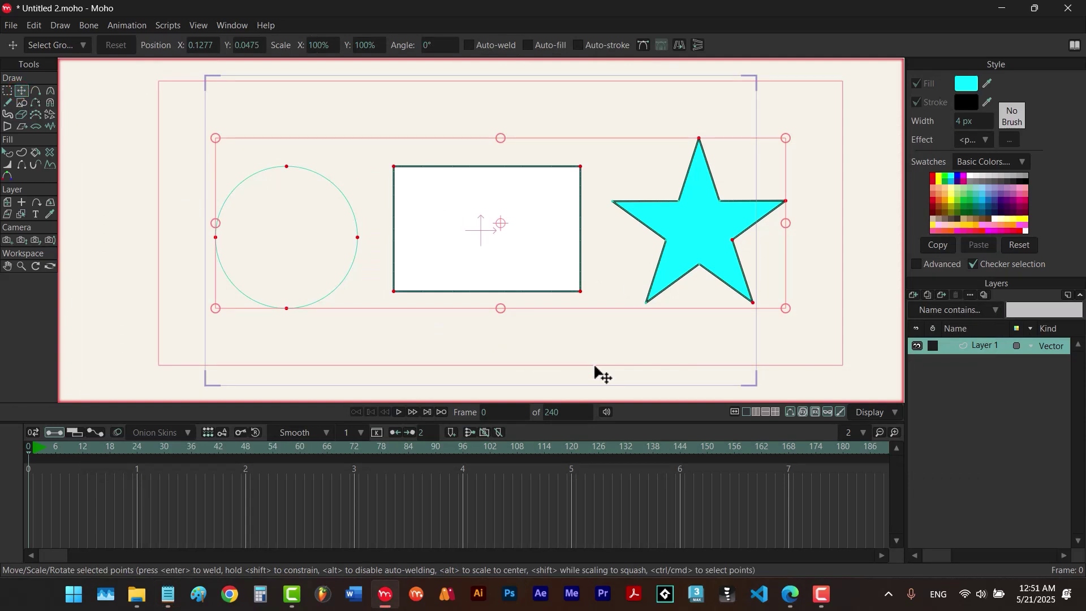
drag(595, 368, 382, 142)
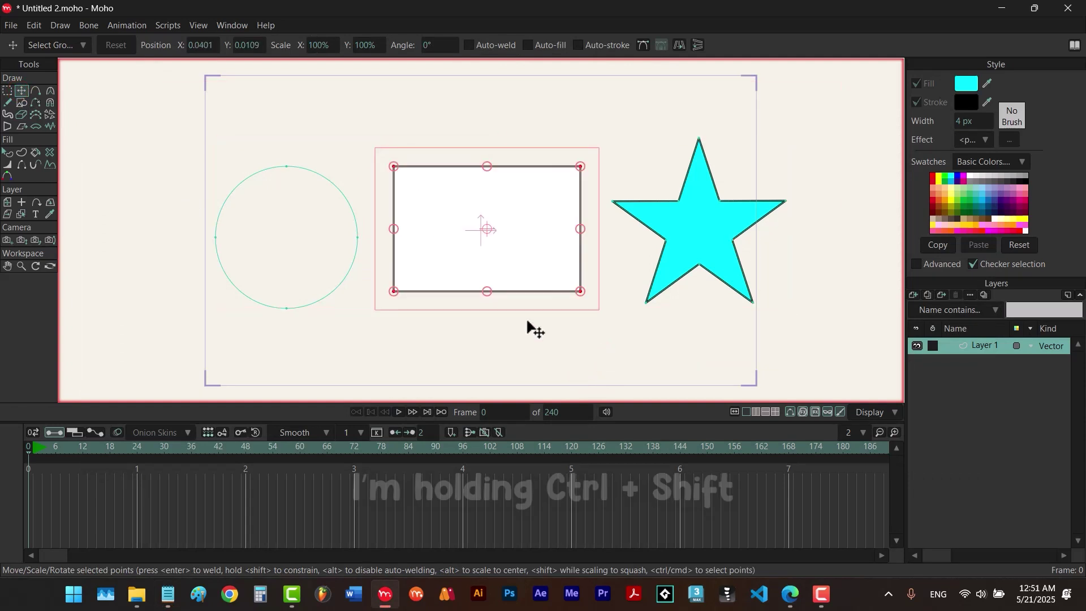
drag(777, 352, 621, 265)
drag(318, 337, 263, 283)
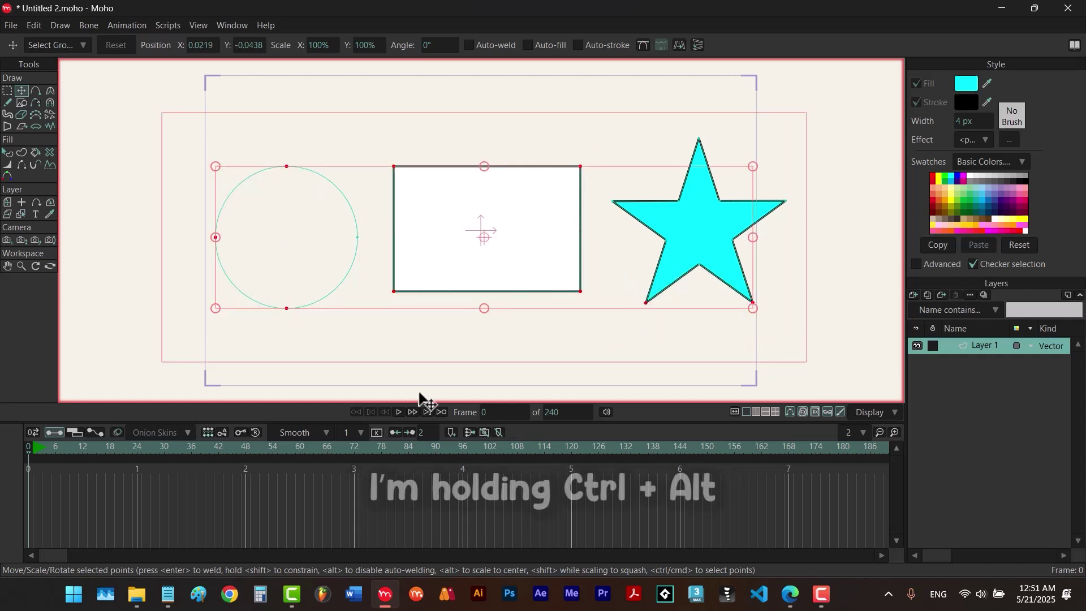
drag(417, 360, 365, 161)
click(6, 90)
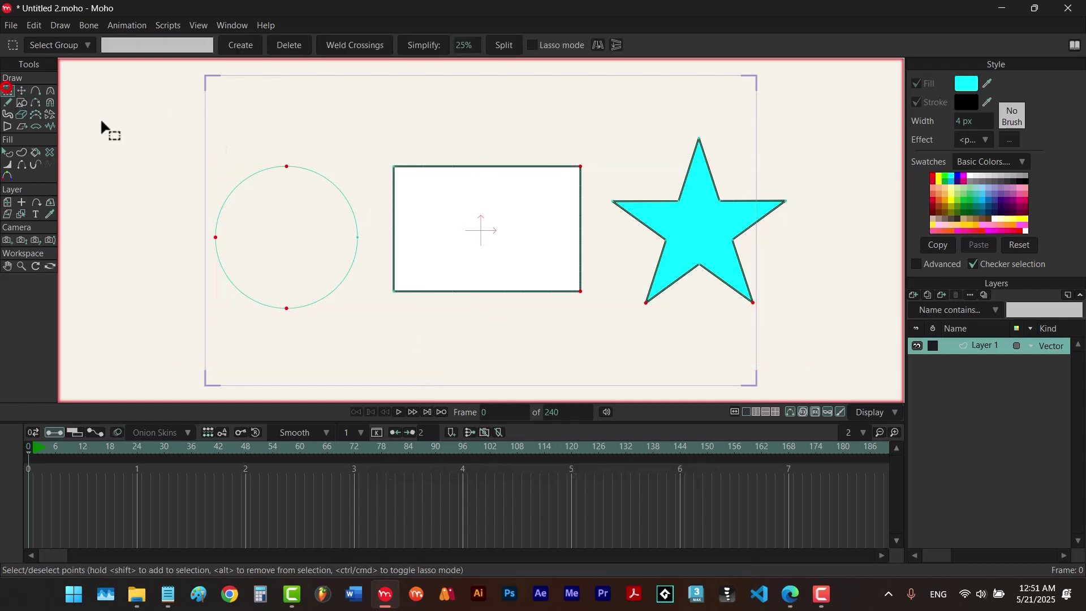
click(532, 45)
click(22, 90)
mouse_move(375, 326)
mouse_down()
mouse_move(359, 286)
mouse_move(373, 238)
mouse_move(371, 359)
mouse_up()
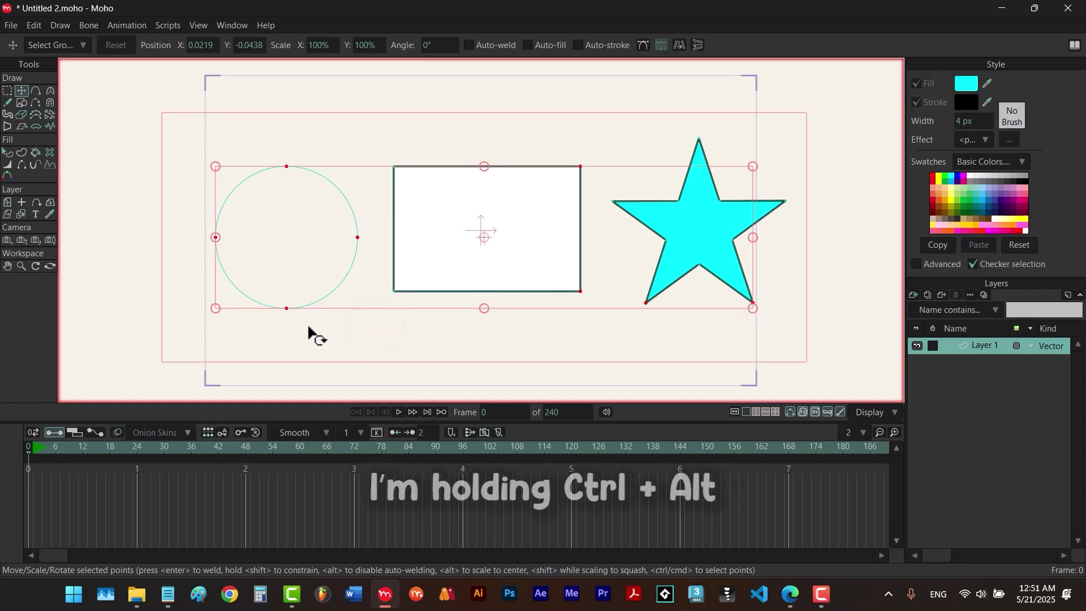
mouse_move(225, 276)
mouse_down()
mouse_move(201, 273)
mouse_move(209, 206)
mouse_move(225, 278)
mouse_up()
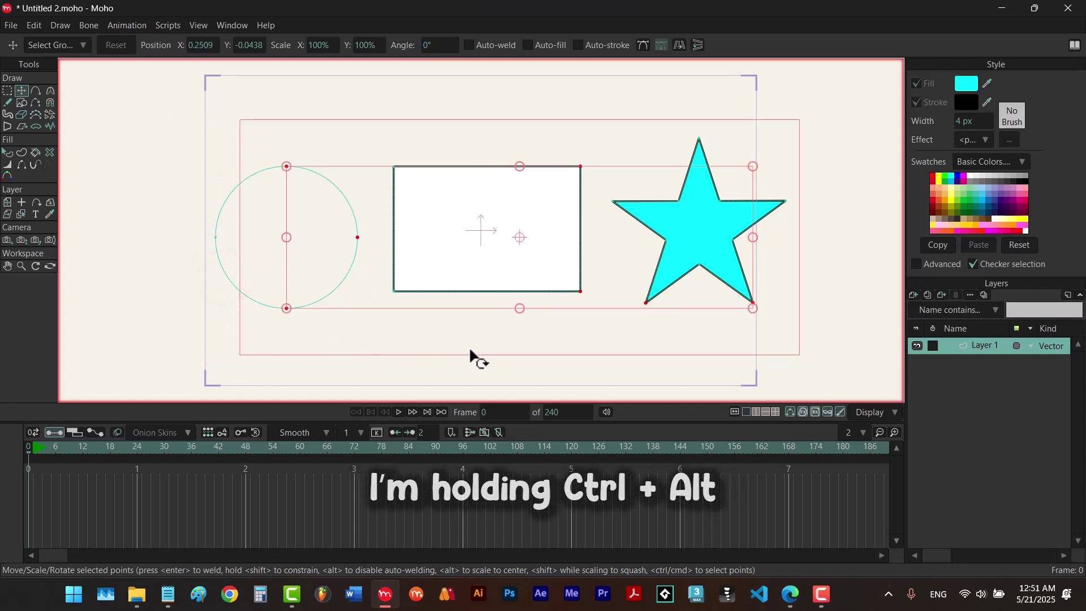
click(543, 357)
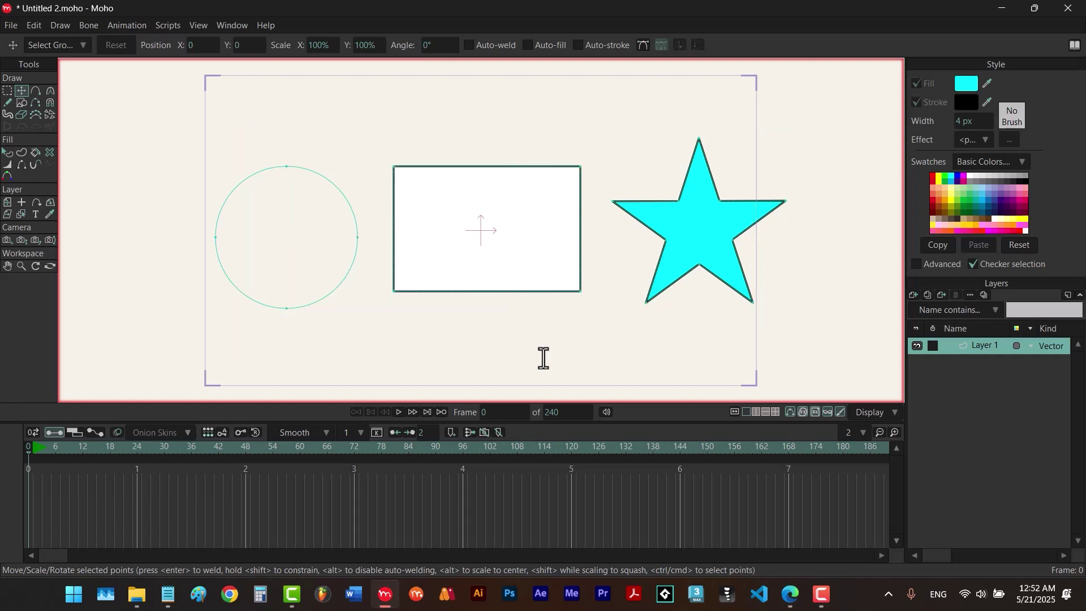
- Drag the star's points onto the rectangle and scale it up from a corner handle
click(694, 233)
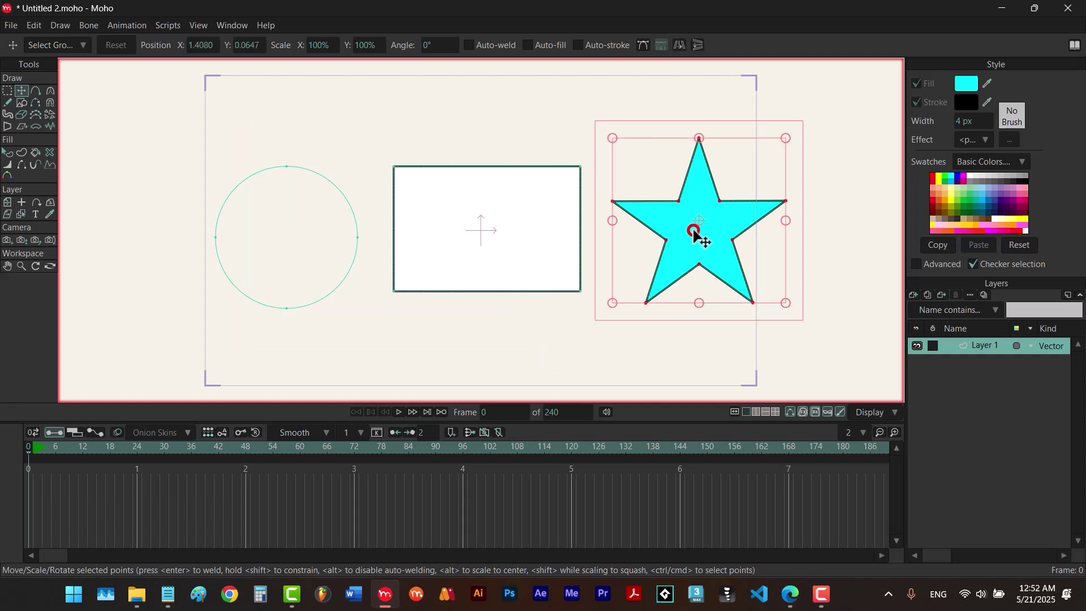
drag(694, 233, 496, 242)
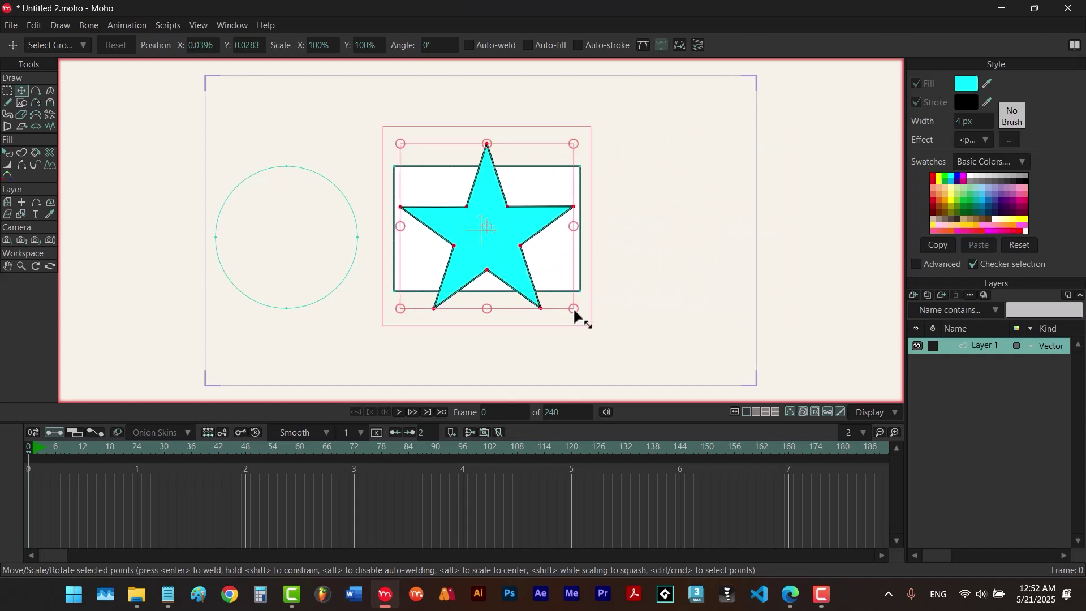
drag(576, 311, 625, 353)
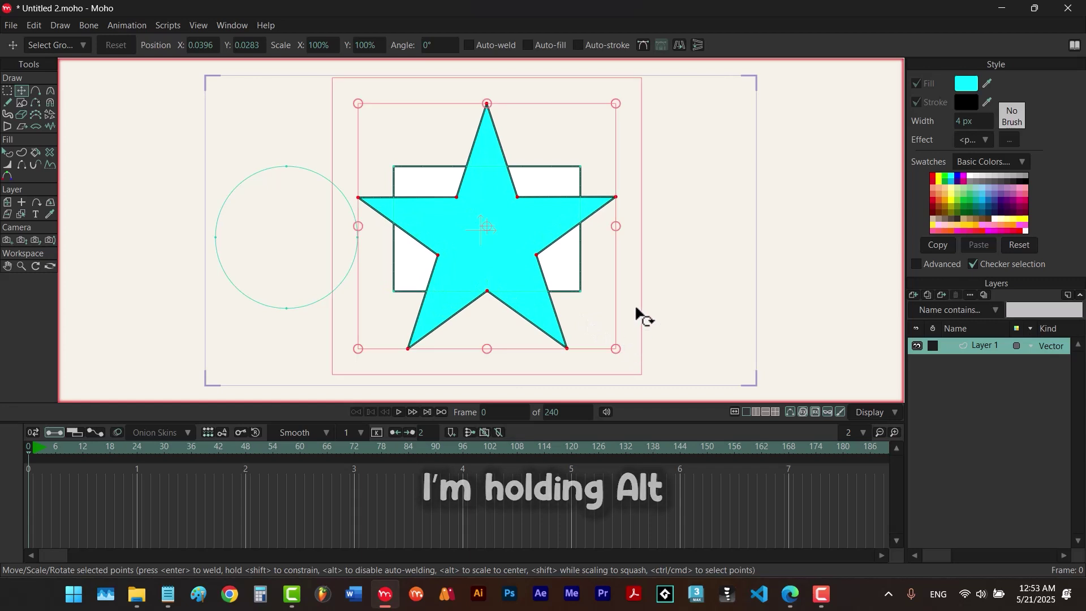
key(d)
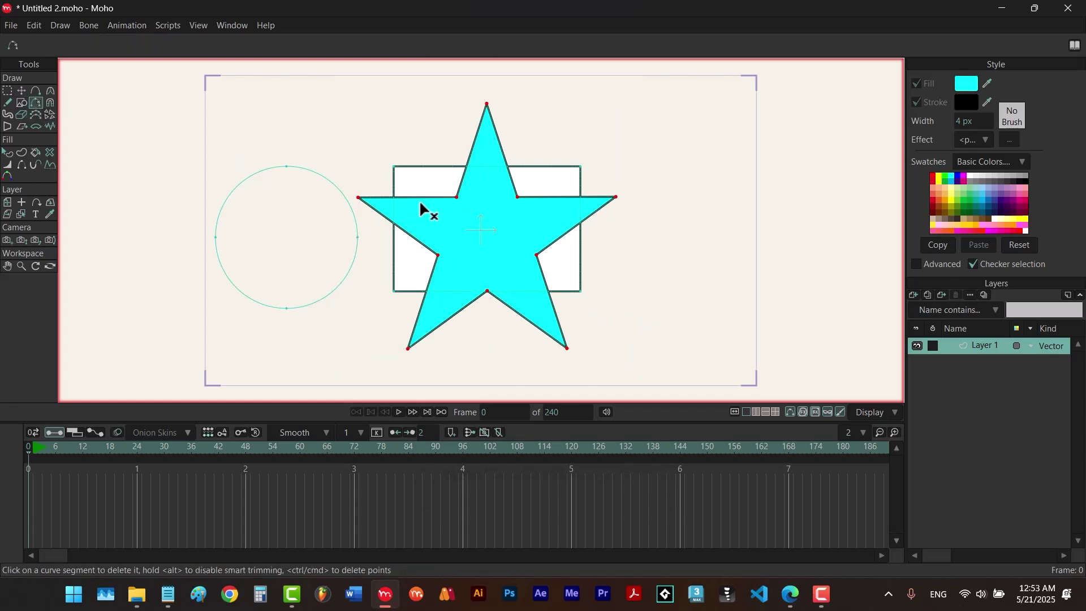
- Delete the star's upper-right and lower-left inner edges so its cyan fill disappears
click(541, 198)
click(450, 263)
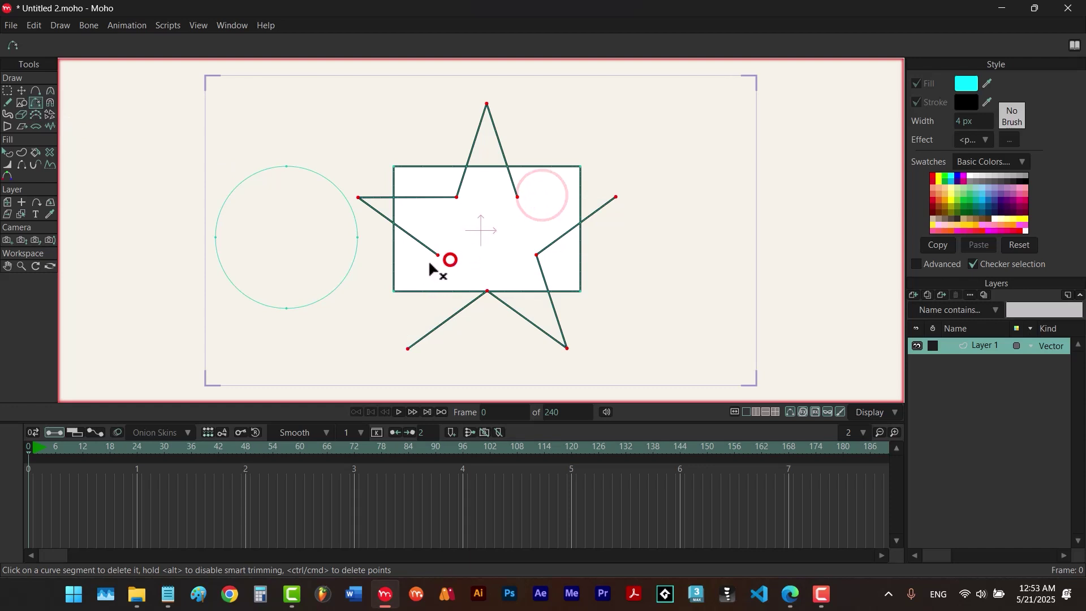
click(501, 244)
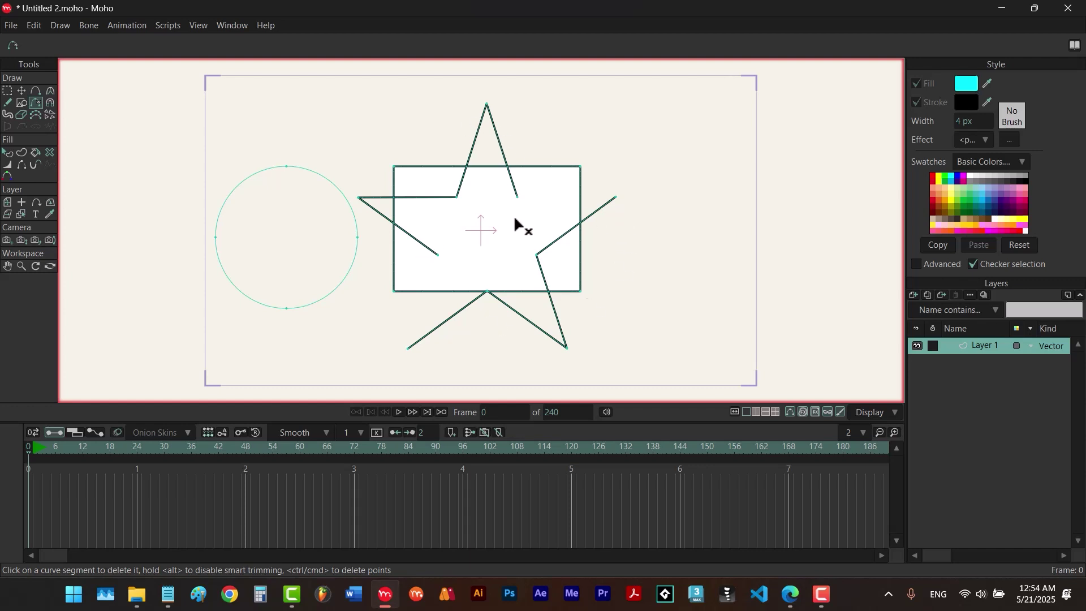
key(t)
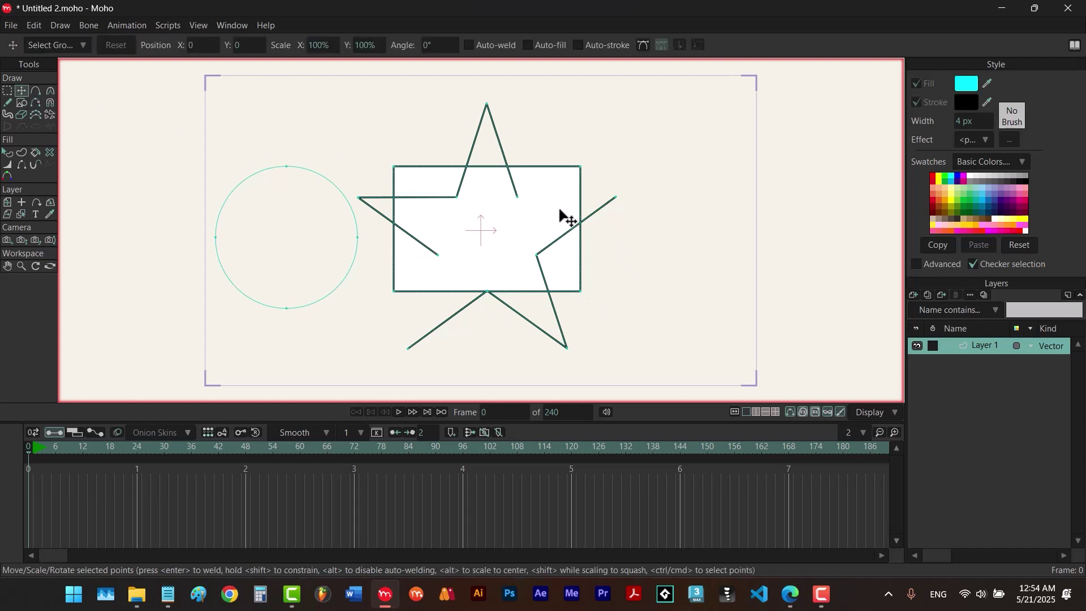
ctrl+shift+click(513, 187)
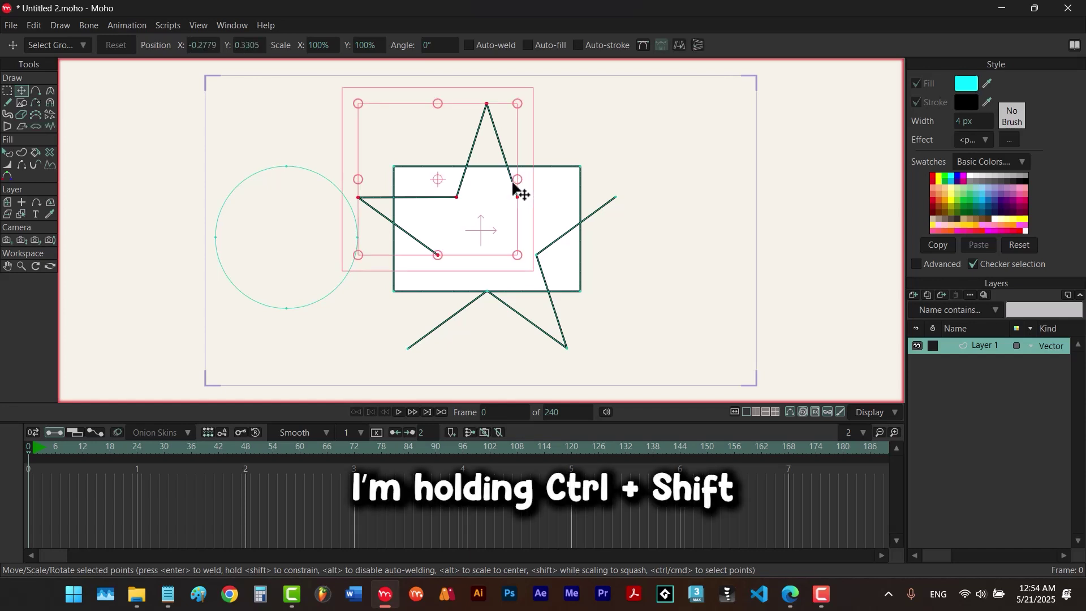
ctrl+shift+click(568, 232)
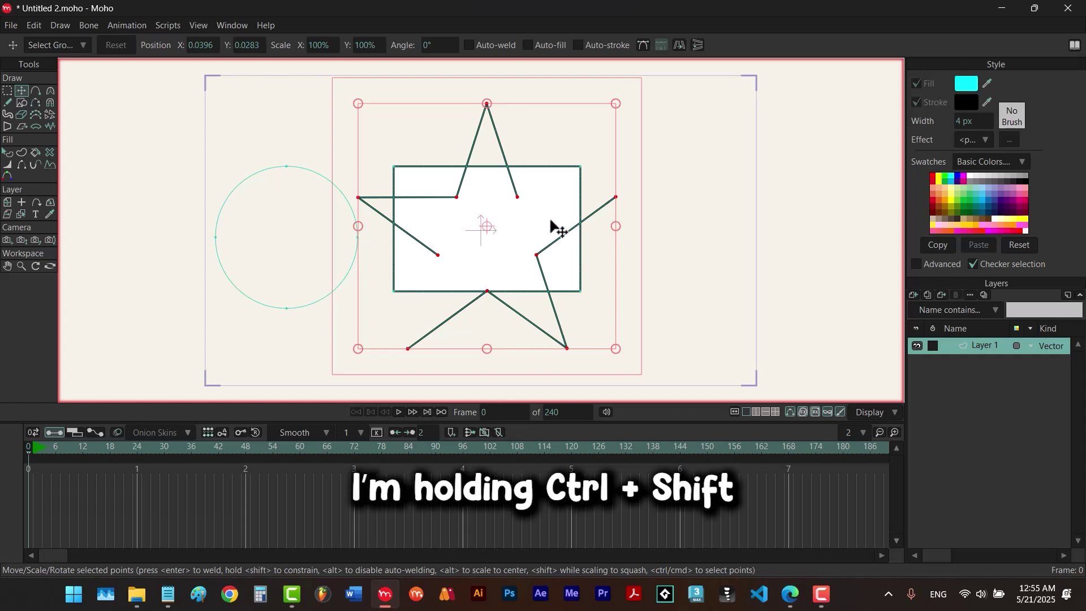
ctrl+shift+click(551, 225)
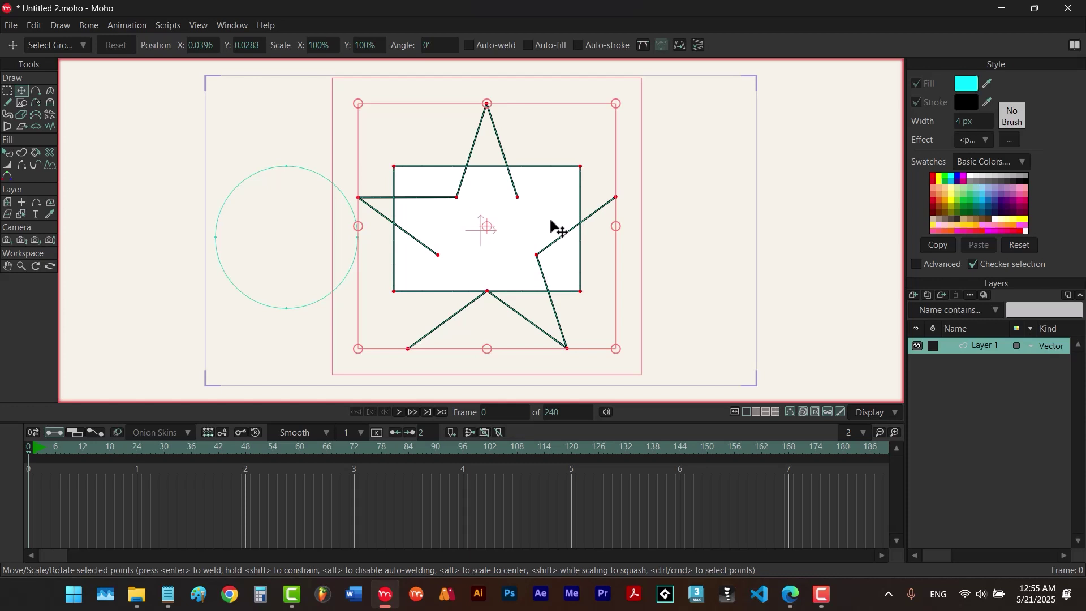
click(686, 227)
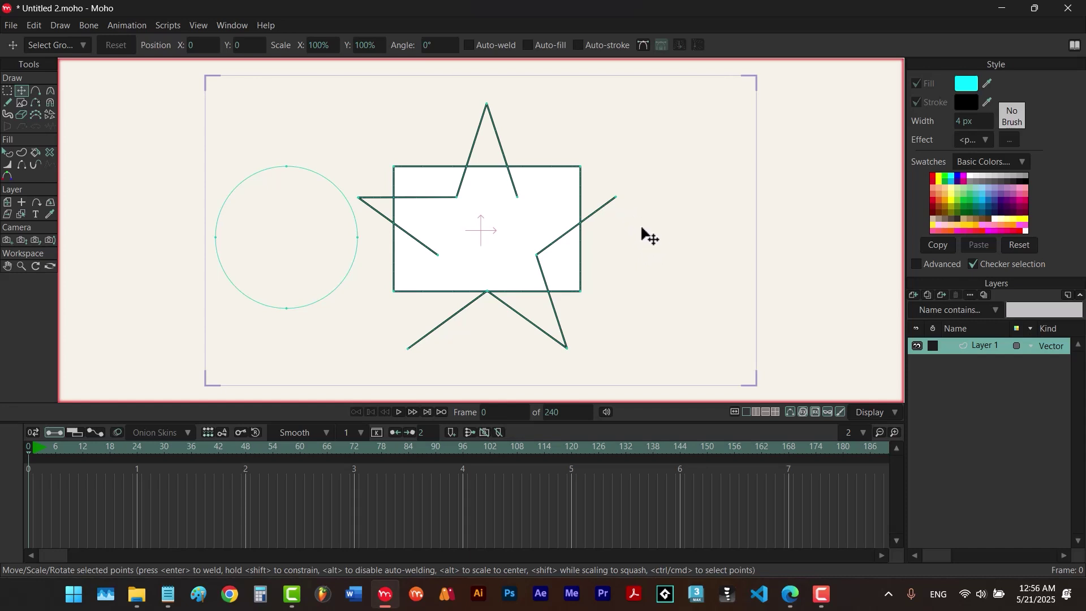
drag(632, 224, 610, 186)
key(ctrl+a)
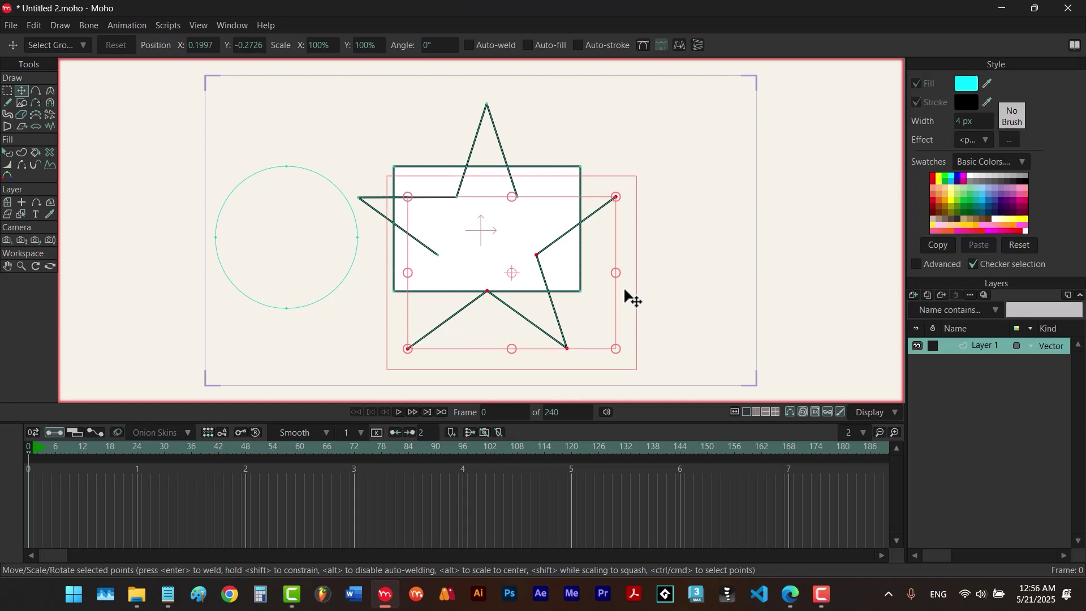
mouse_move(517, 111)
mouse_down()
mouse_move(480, 115)
mouse_move(488, 93)
mouse_move(511, 112)
mouse_up()
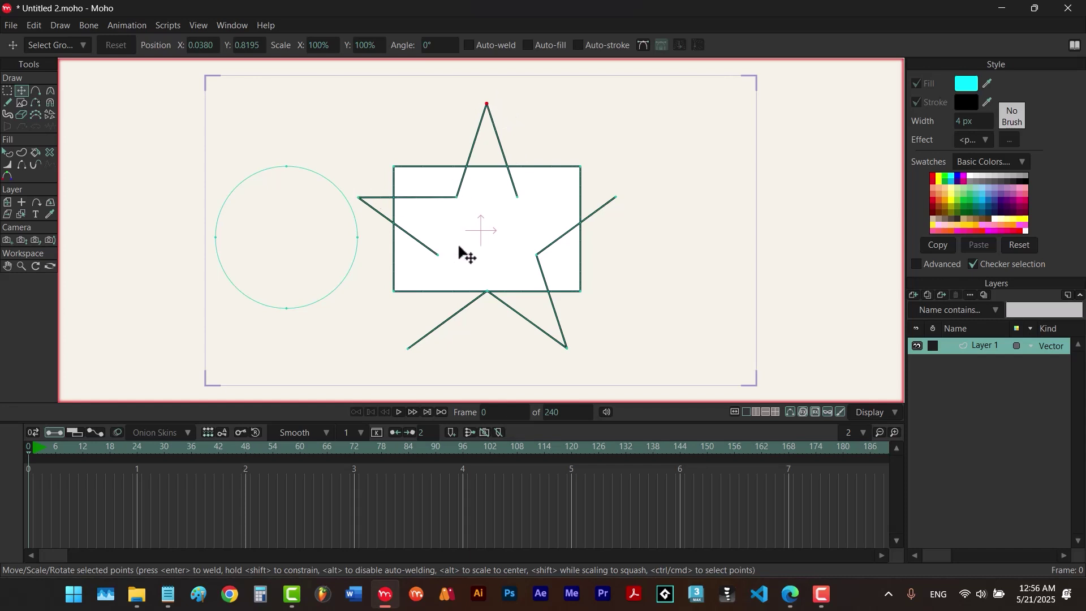
drag(460, 249, 460, 248)
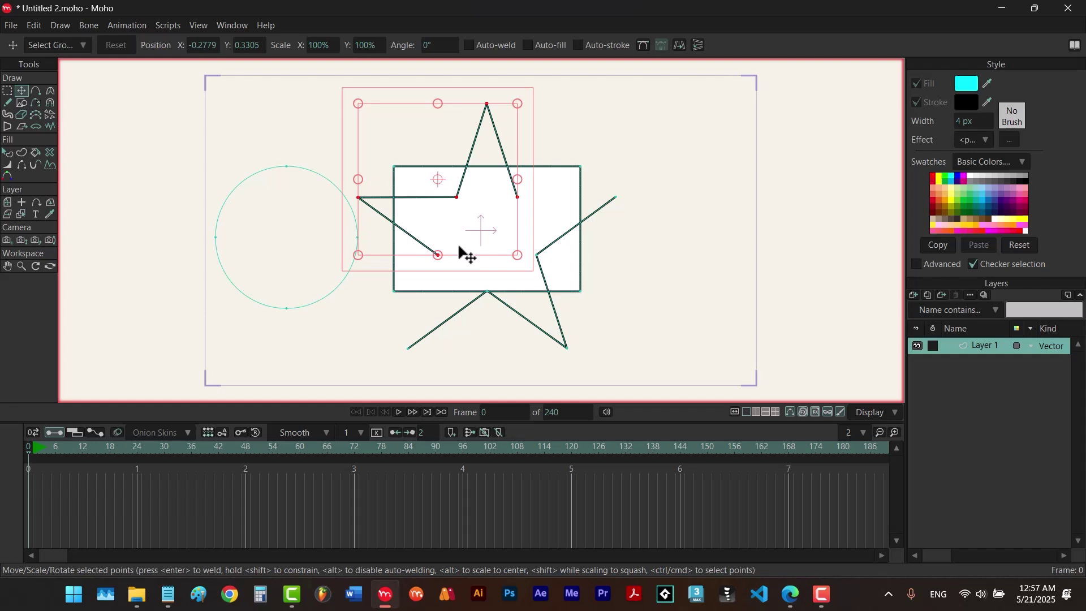
click(6, 90)
click(534, 48)
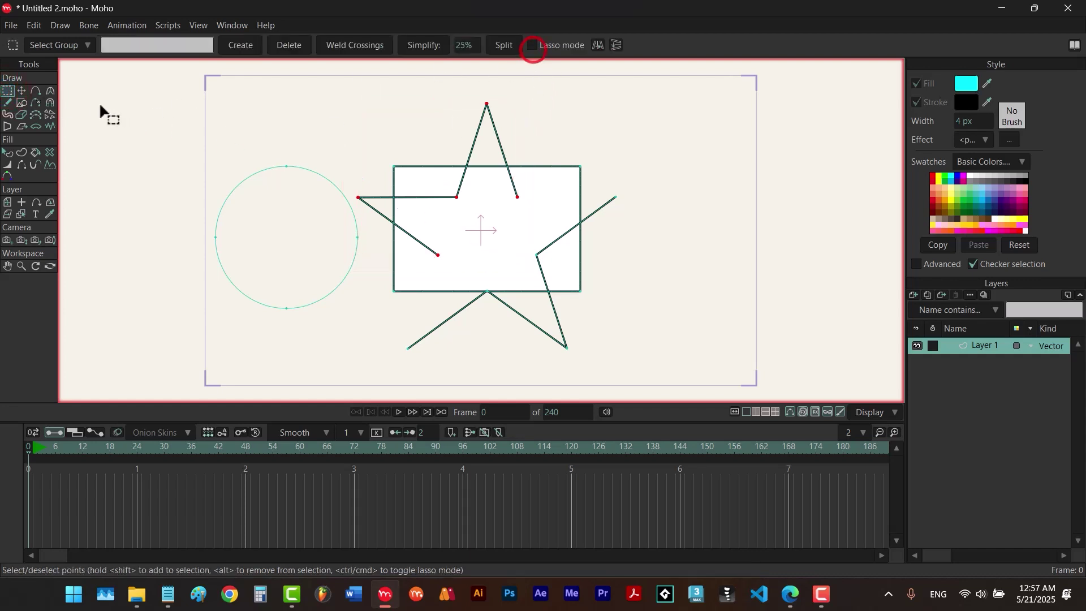
click(23, 93)
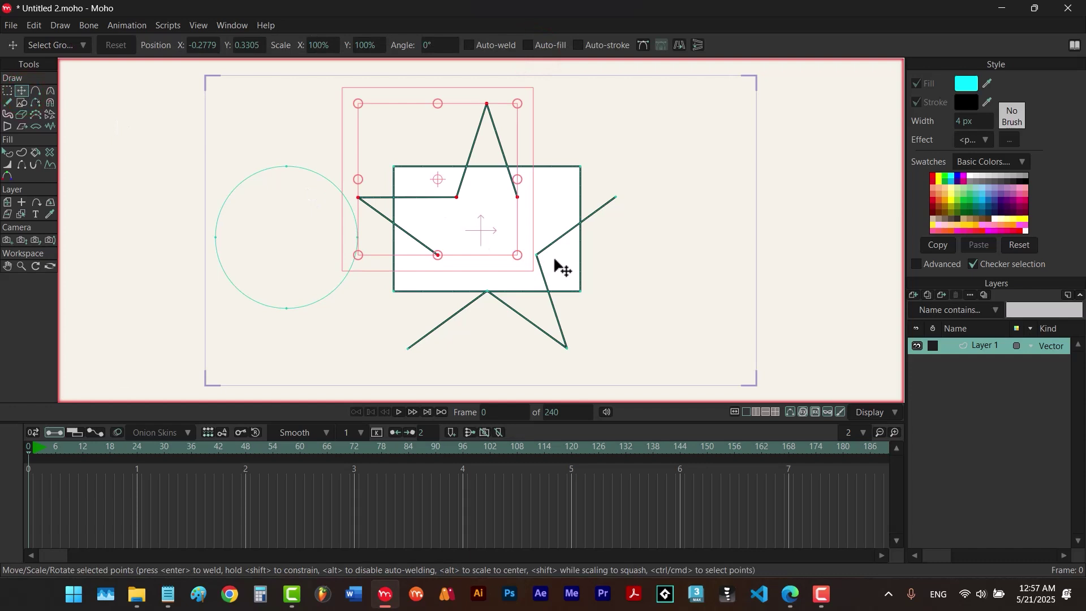
drag(558, 266, 409, 238)
double_click(410, 237)
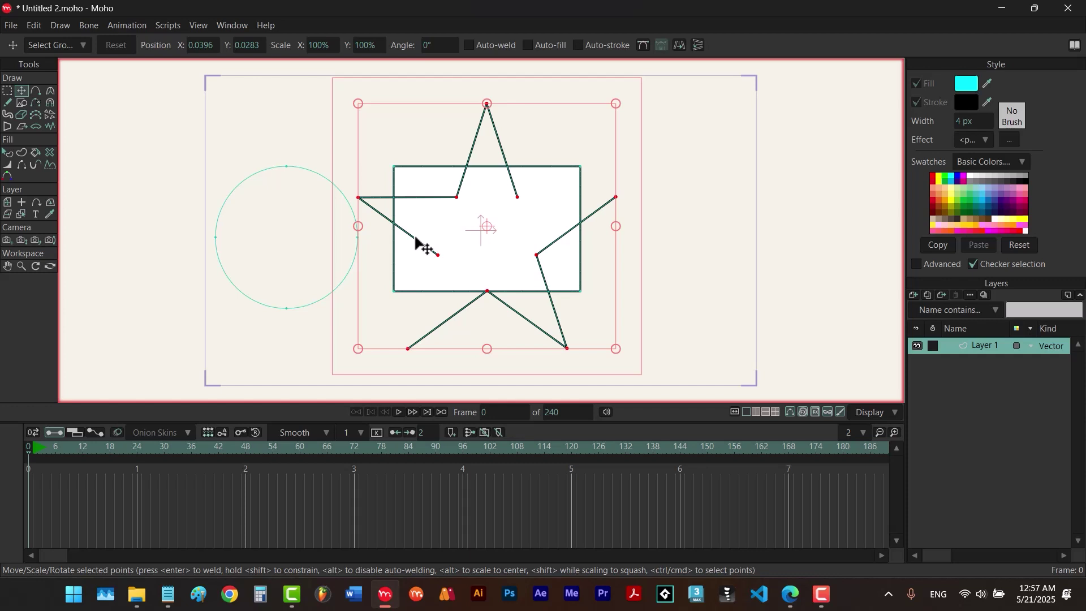
key(d)
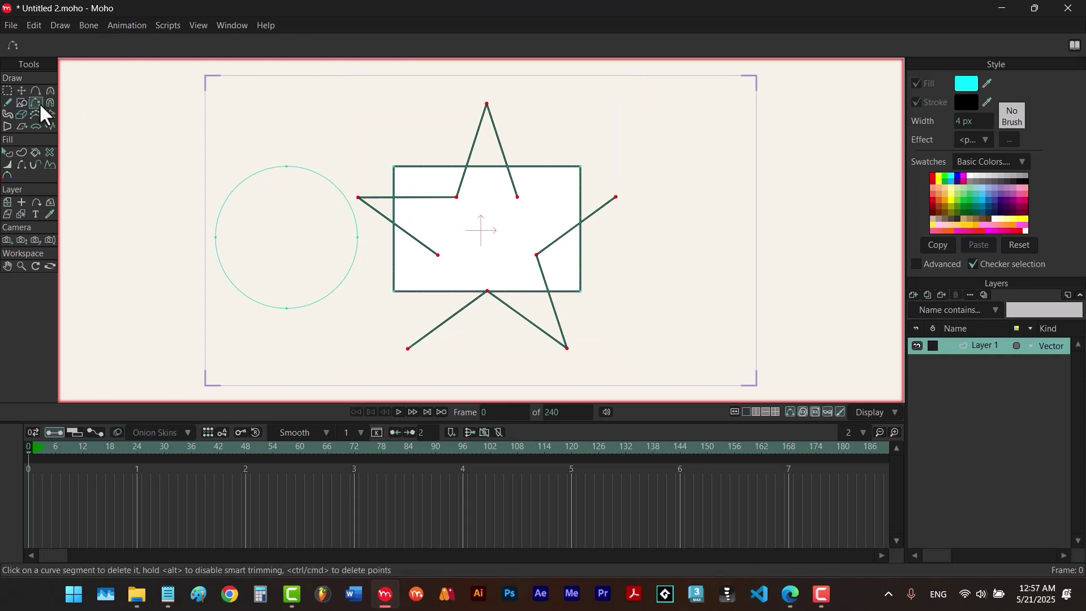
- Delete the star's top-left horizontal edge and its lower-right edge
click(436, 198)
click(543, 273)
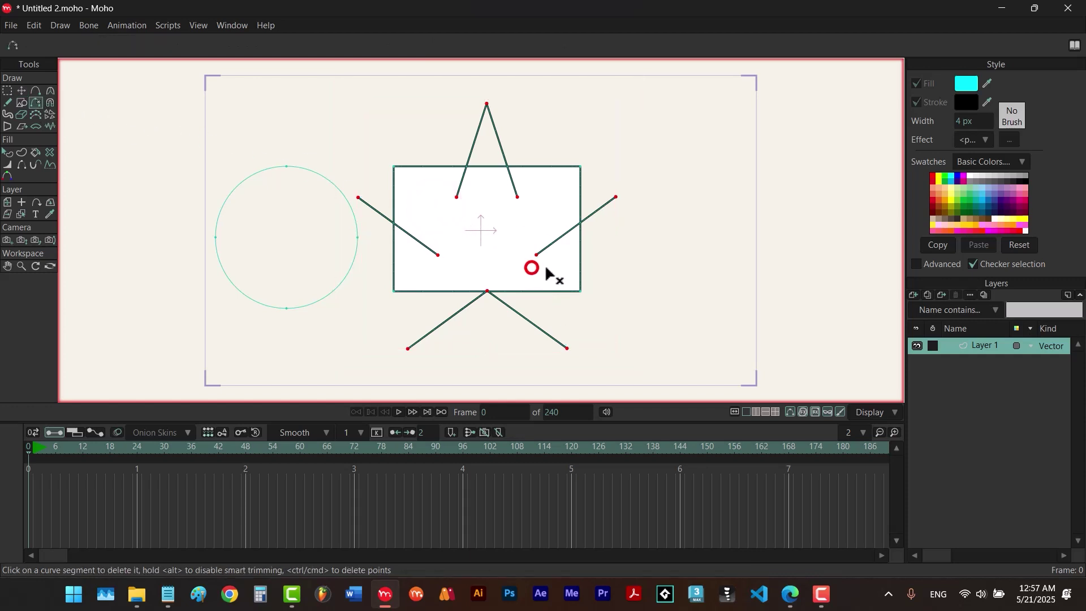
click(582, 313)
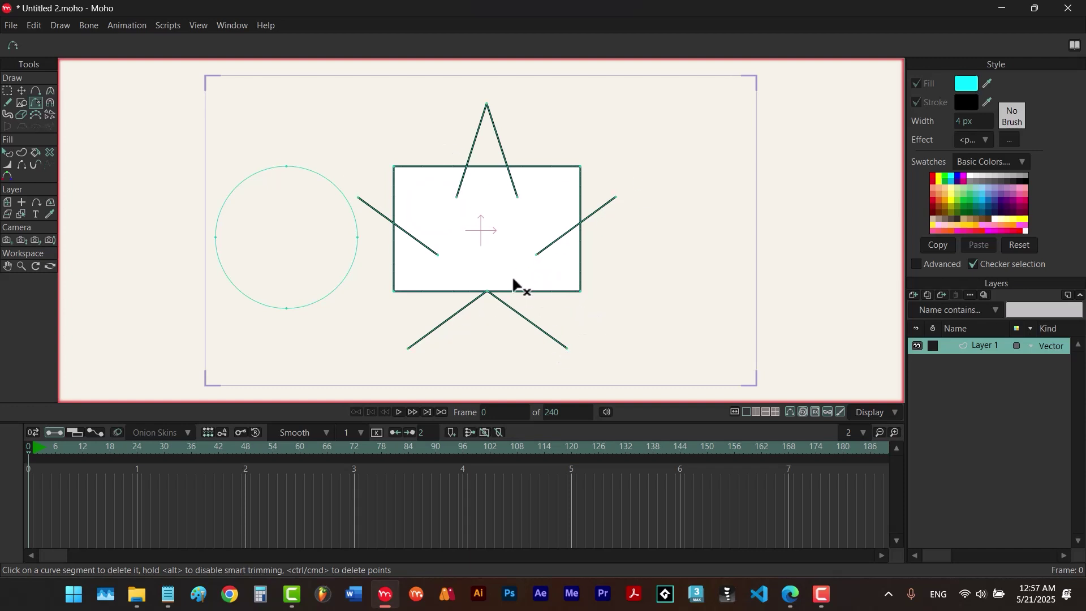
- Select the points of the rectangle, star and circle and delete them all
key(t)
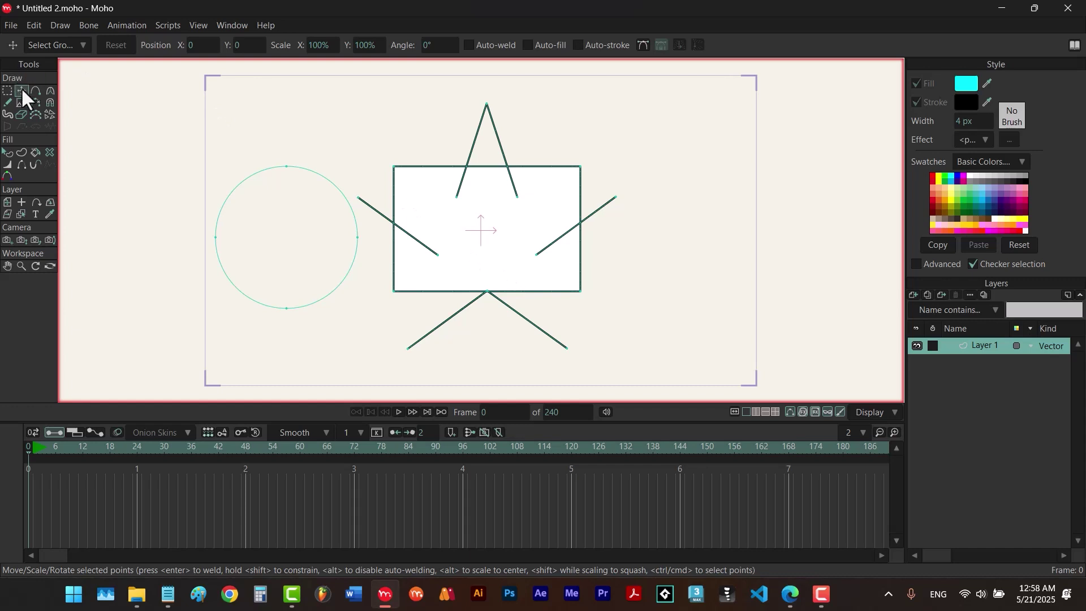
drag(556, 180, 425, 305)
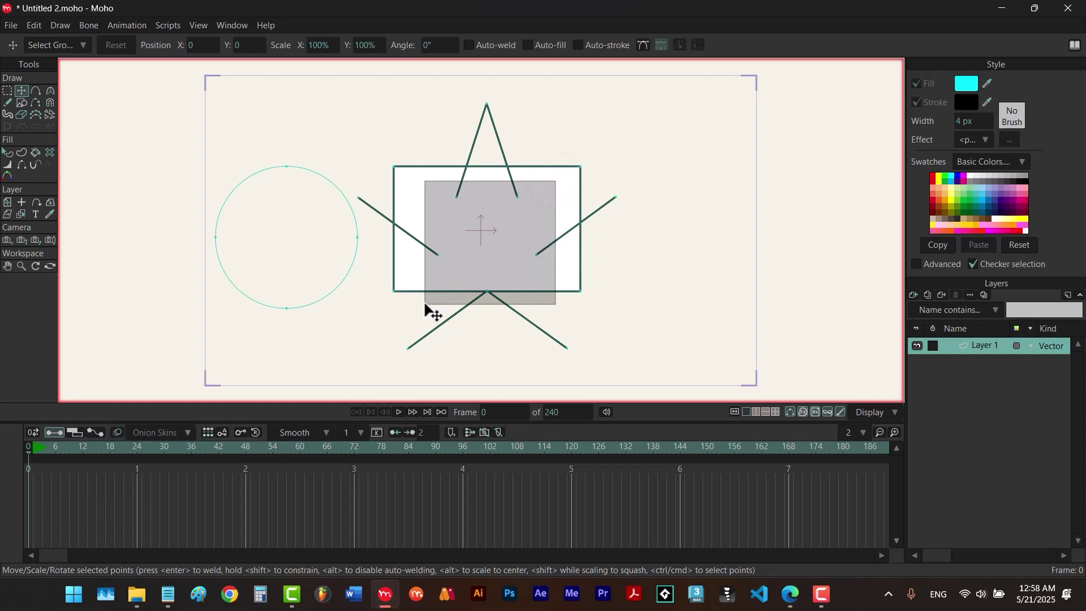
drag(425, 305, 424, 309)
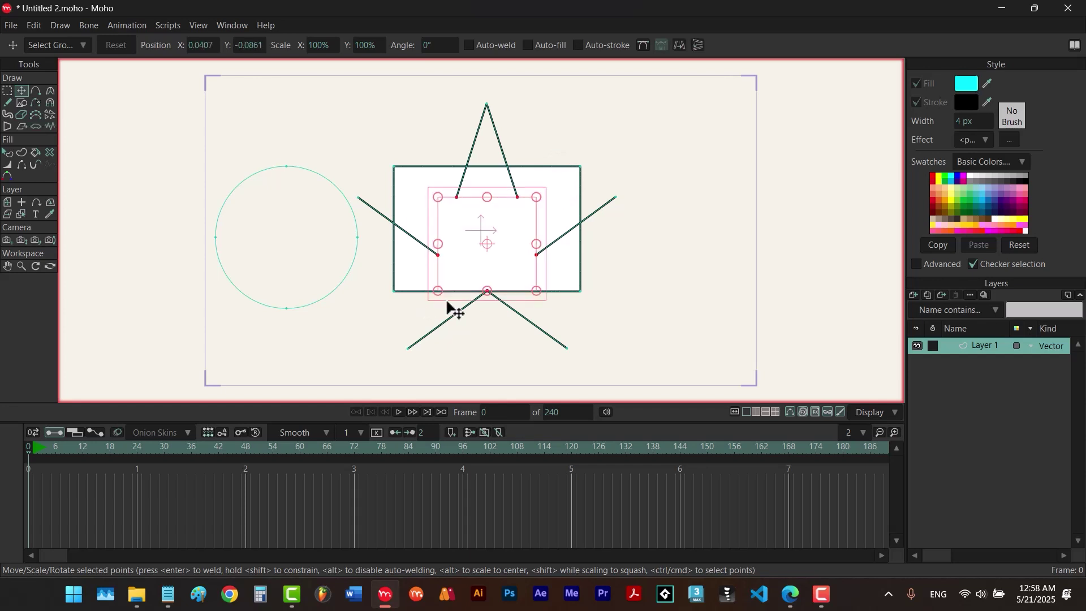
key(ctrl+a)
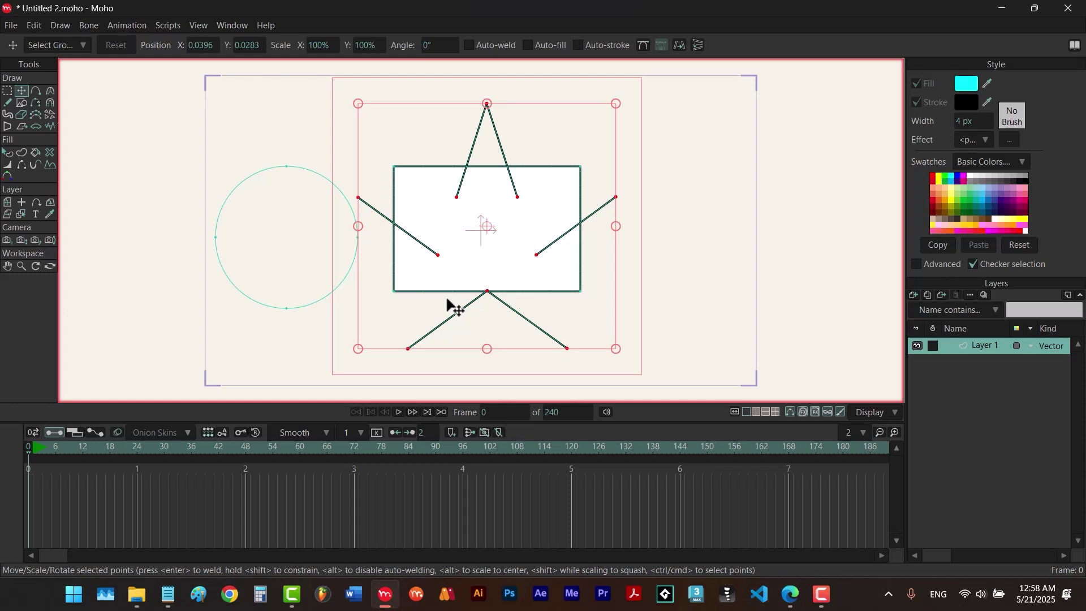
key(ctrl+a)
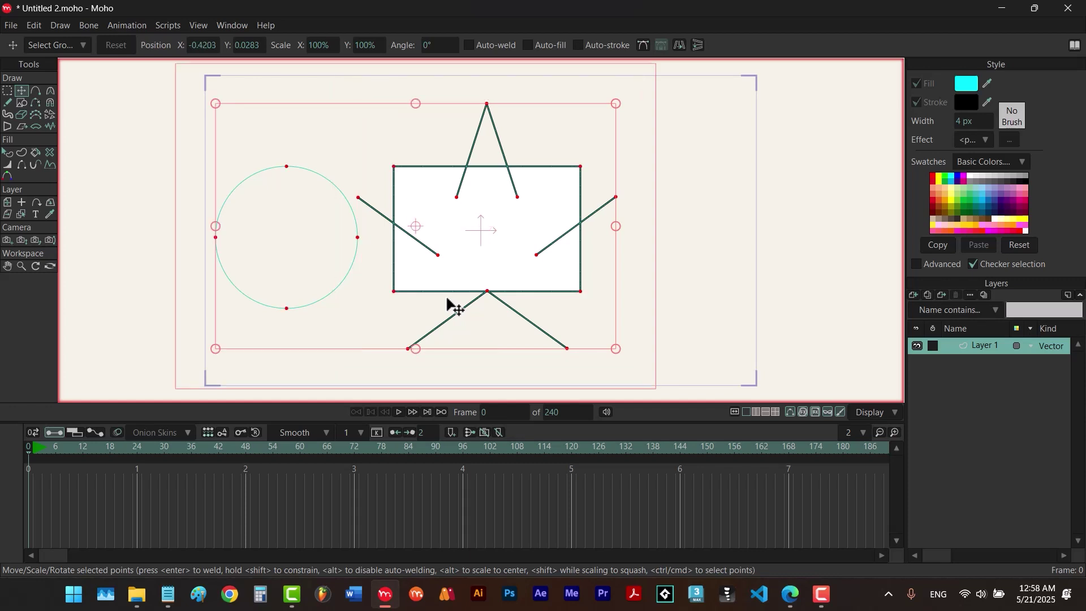
key(Delete)
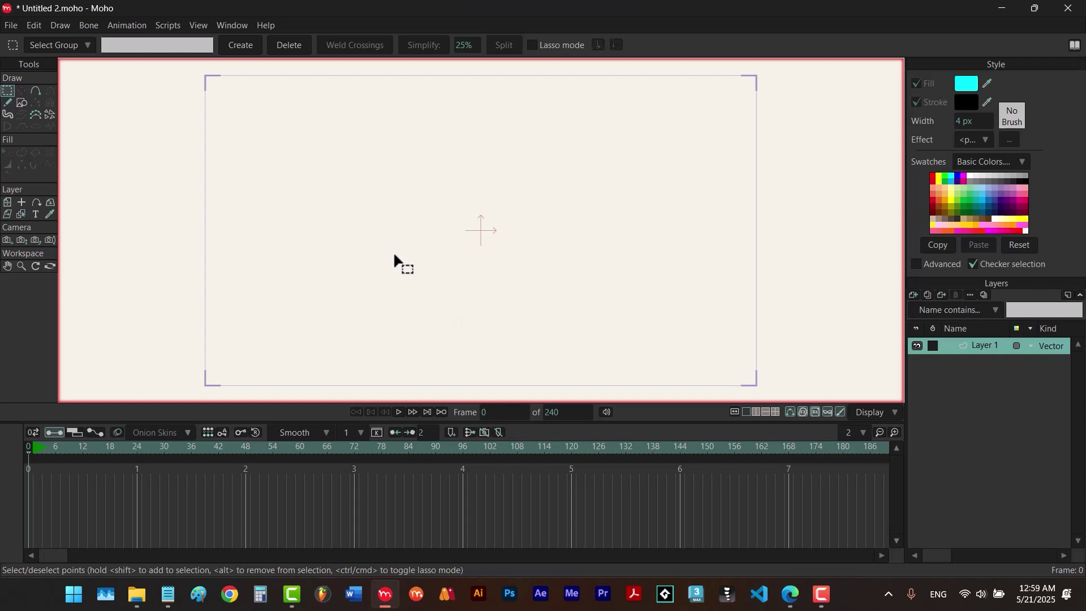
- Draw a 4×4 grid shape with auto-stroke and white auto-fill across the canvas centre
click(22, 104)
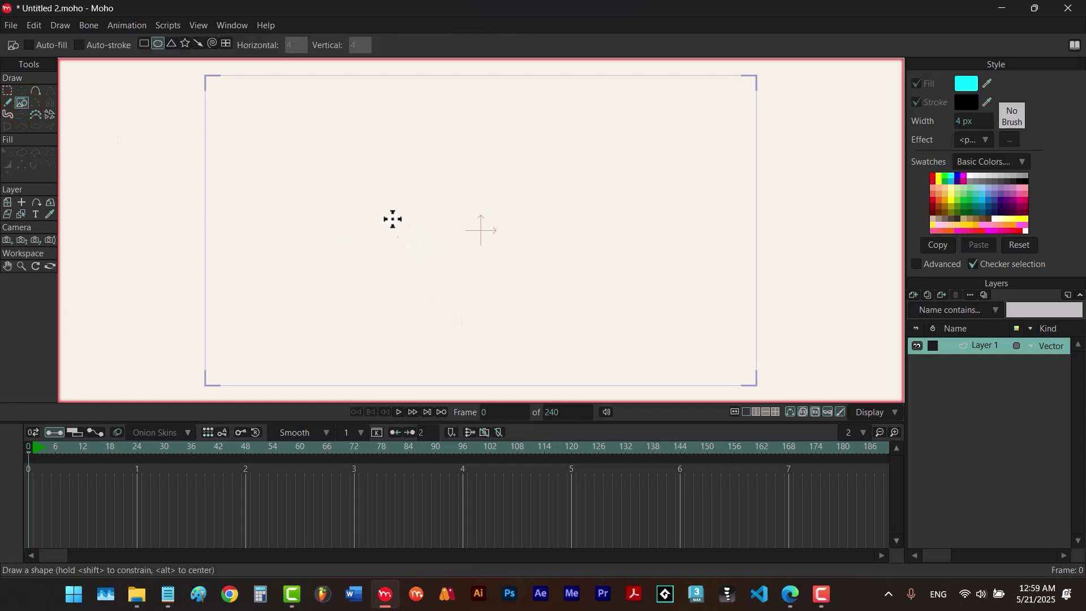
click(227, 44)
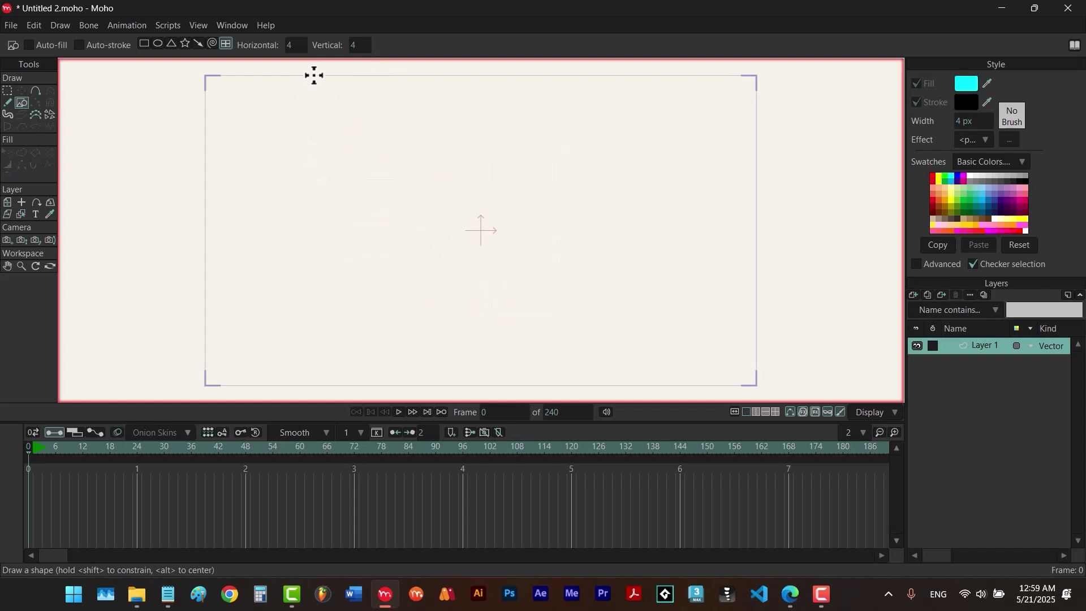
click(79, 44)
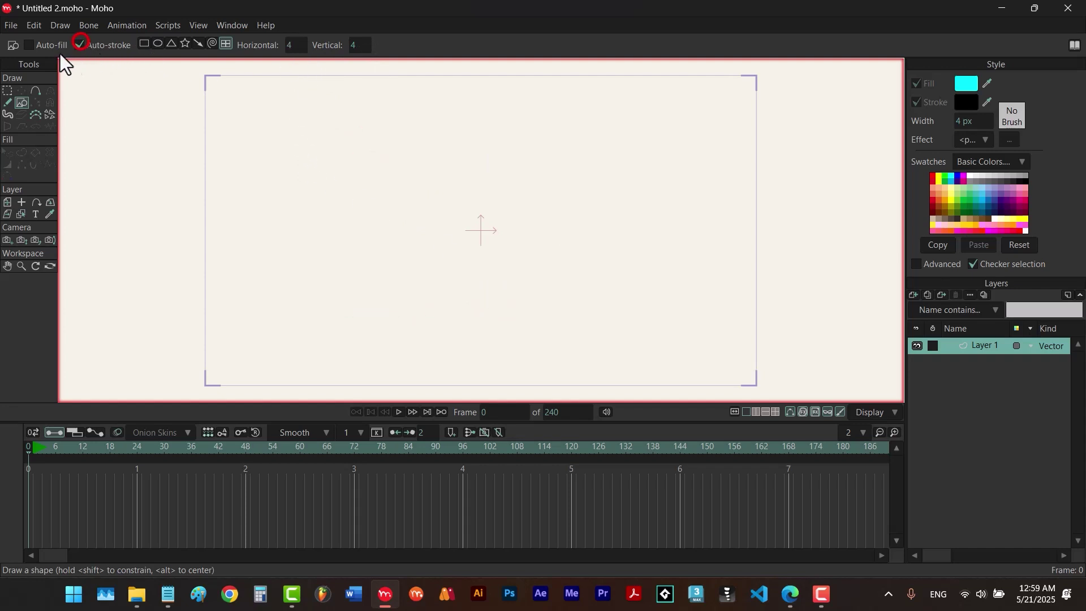
click(29, 45)
click(1025, 230)
drag(347, 120, 621, 342)
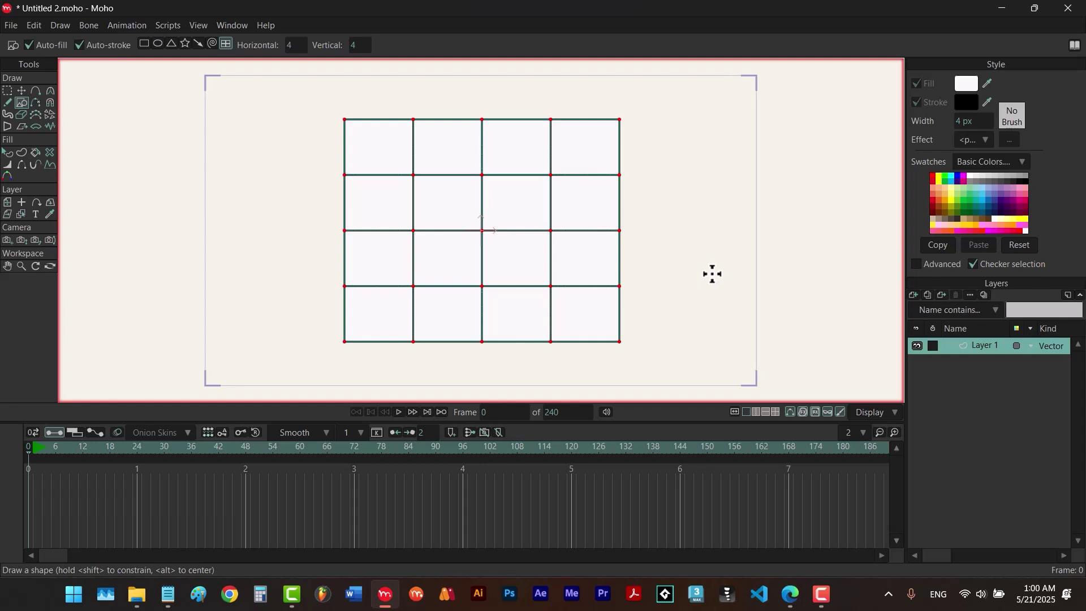
key(t)
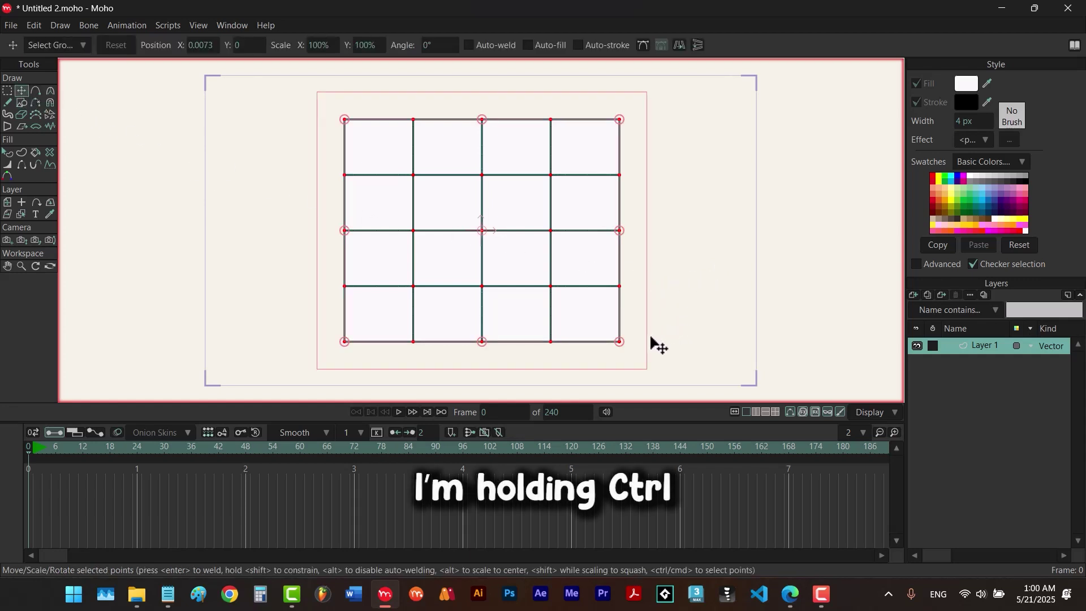
- Marquee-select the grid's four corner points, four edge-middle points and centre point
drag(671, 322, 611, 362)
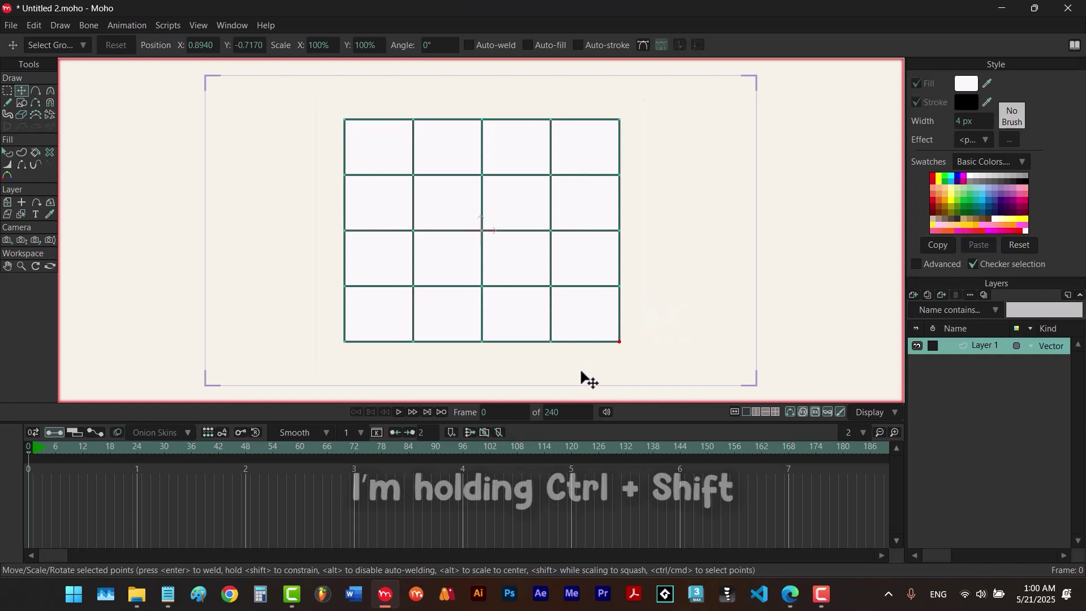
drag(501, 326, 453, 362)
drag(359, 328, 311, 306)
drag(315, 222, 461, 229)
drag(676, 219, 601, 250)
drag(650, 102, 611, 134)
drag(519, 105, 370, 141)
click(371, 103)
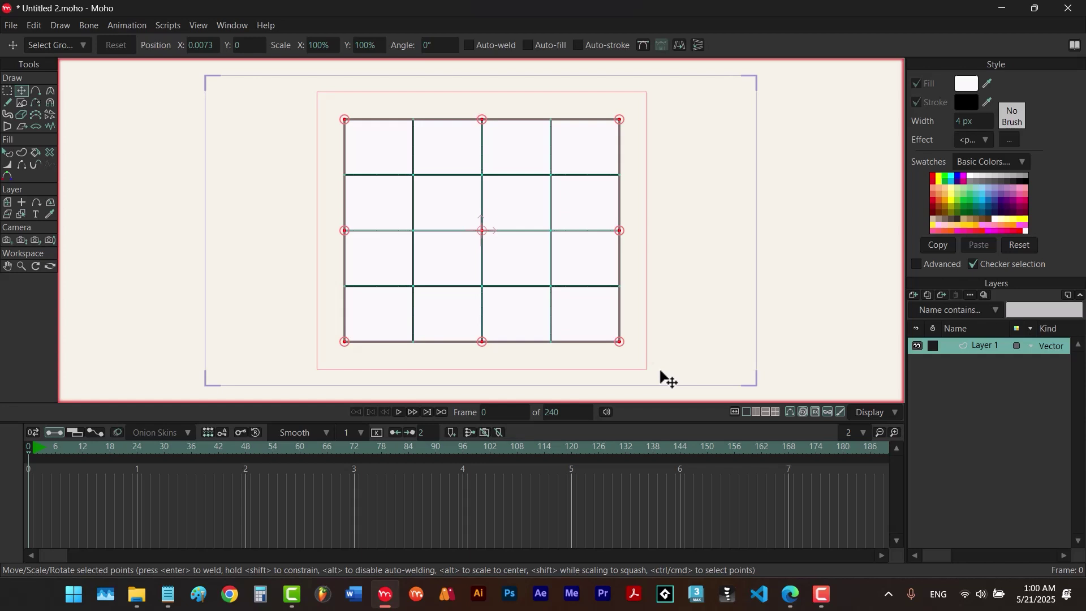
- Give the selected grid points the blue point colour 0C00FF
click(8, 176)
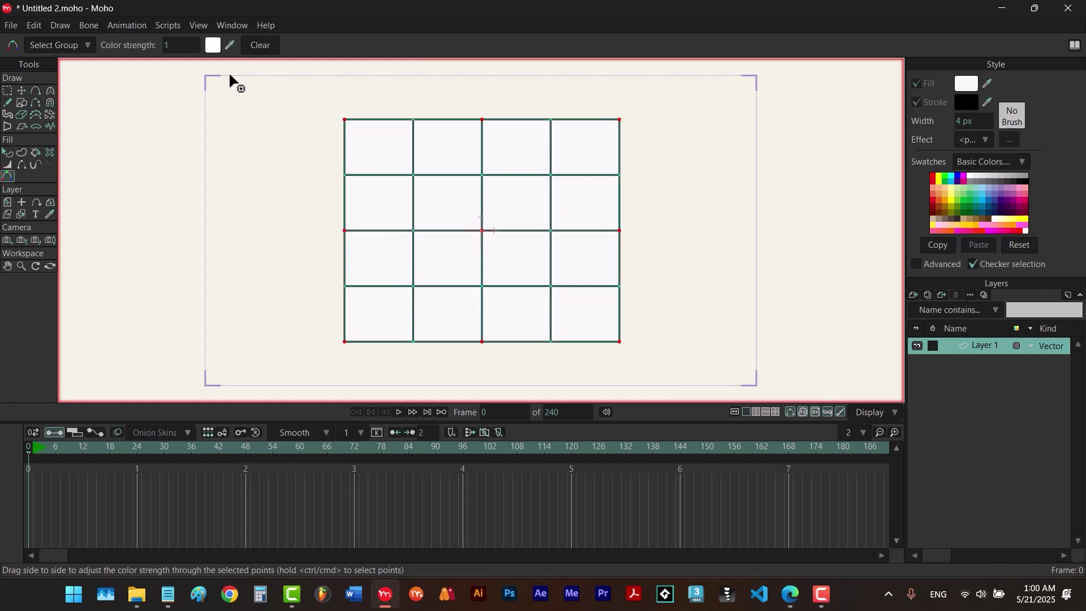
click(212, 46)
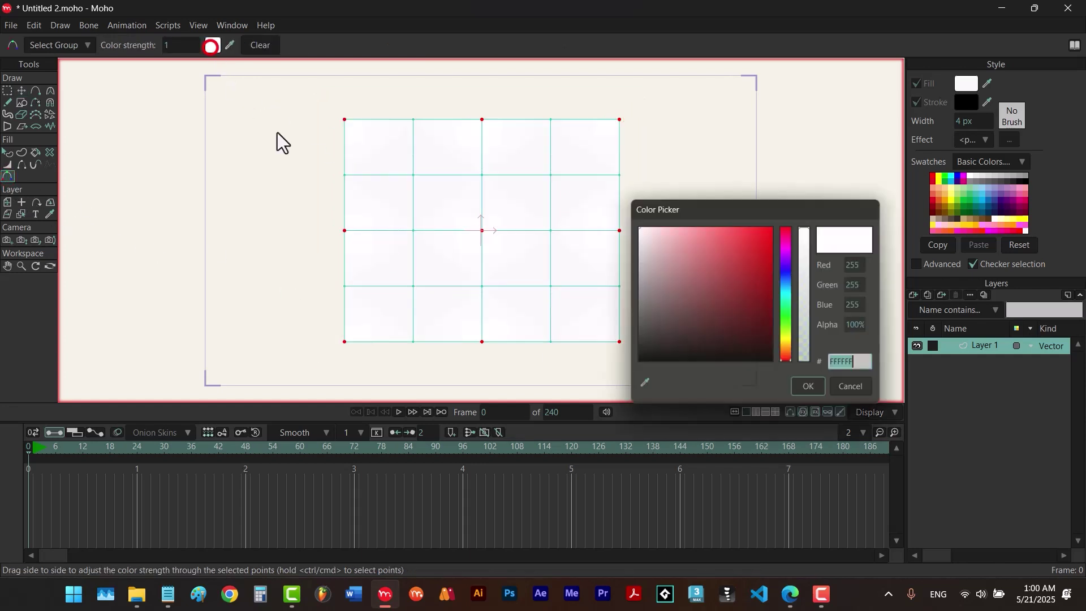
click(790, 270)
click(770, 238)
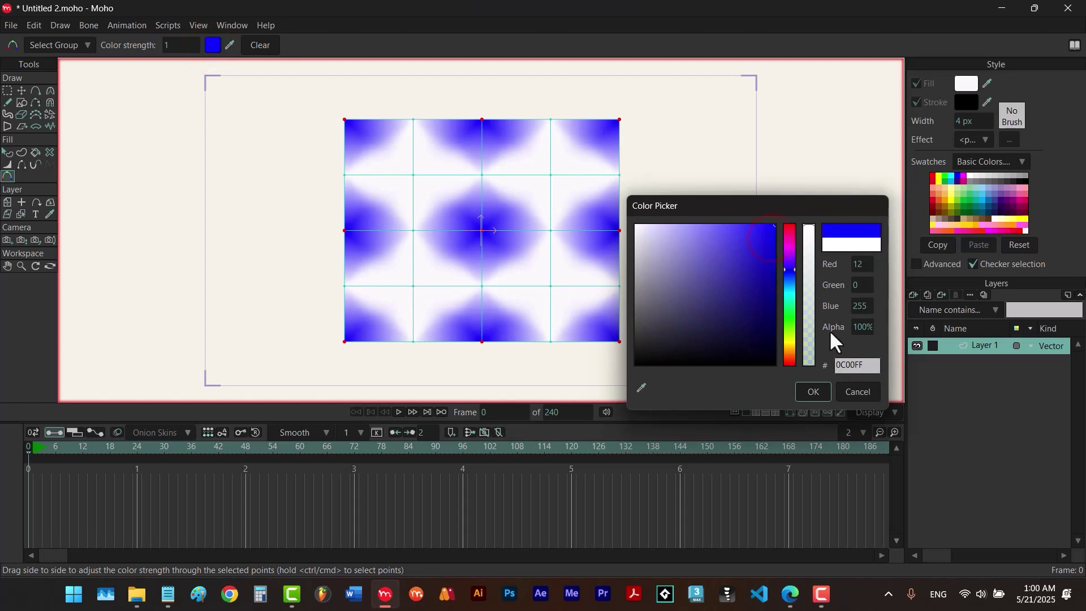
click(812, 391)
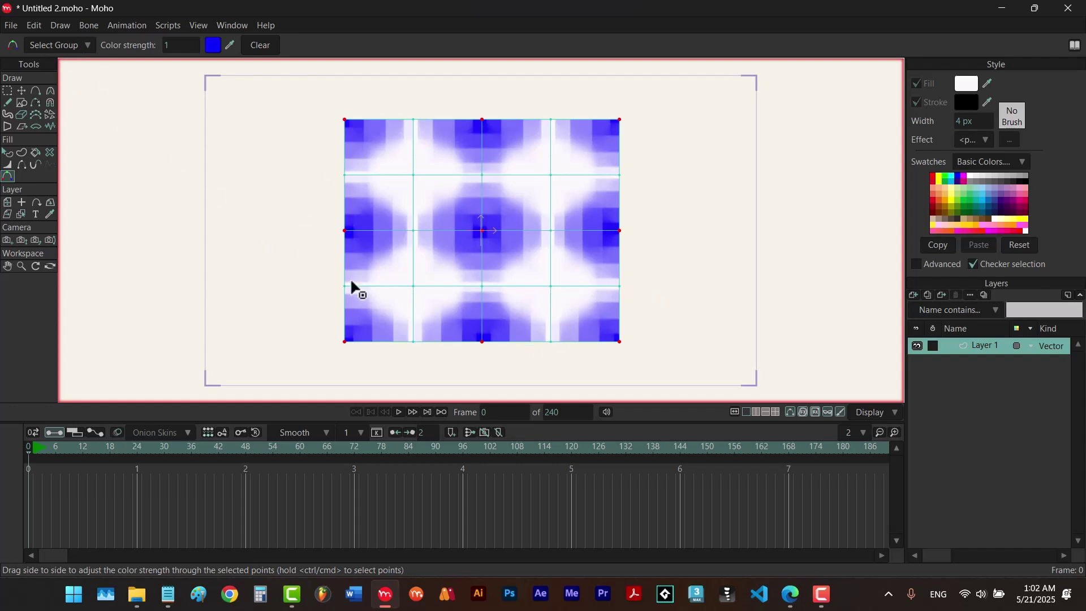
key(g)
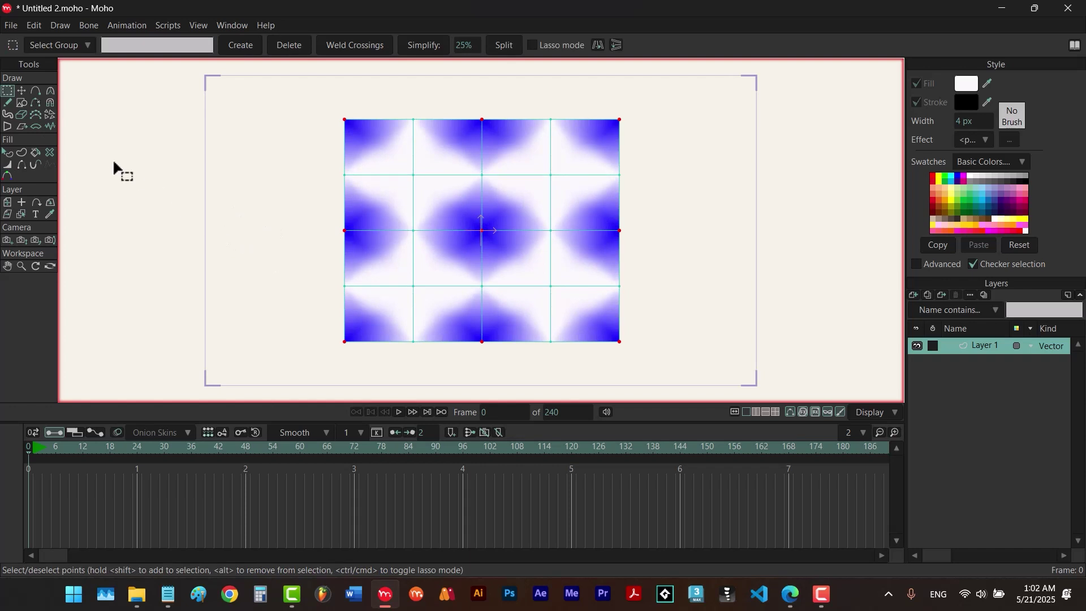
- Save the selected points as a point group named 'blue ones'
click(158, 49)
text(blue ones)
click(245, 46)
- Deselect all points, then reselect them through the blue ones group
click(260, 142)
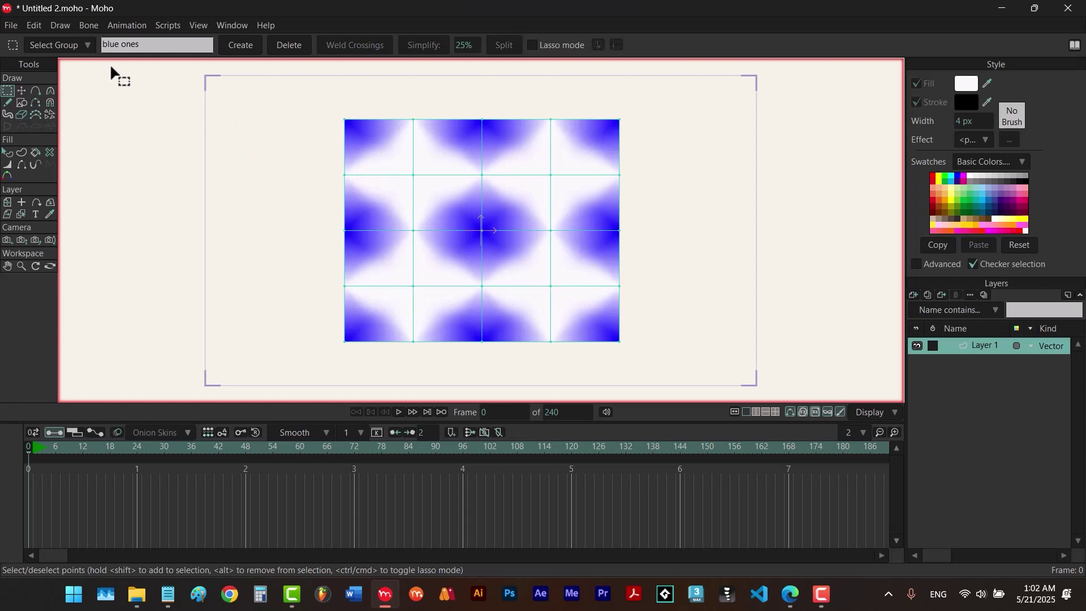
click(69, 43)
click(78, 60)
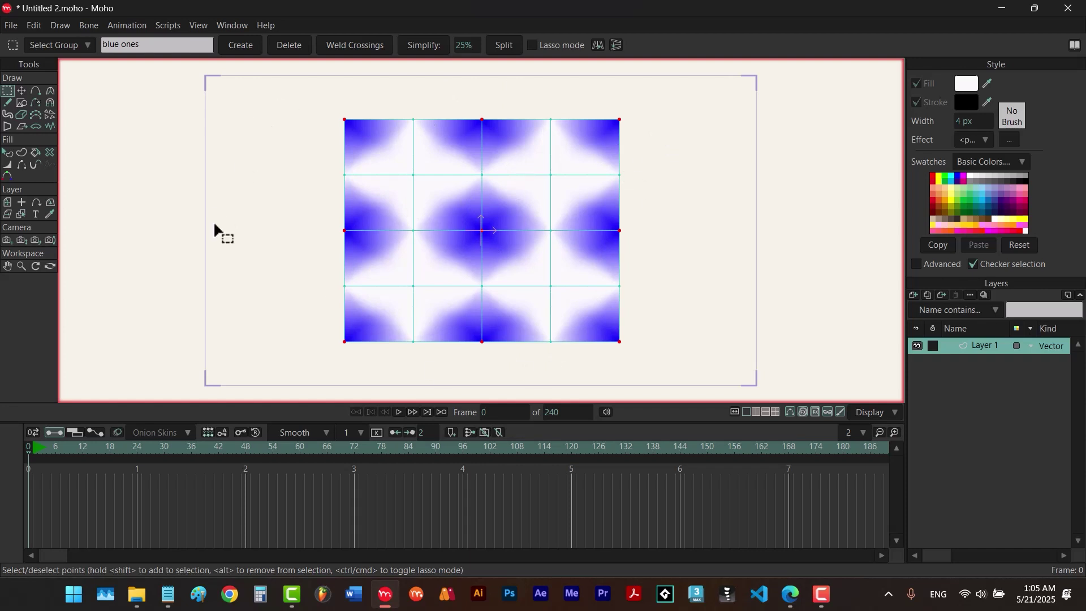
click(35, 25)
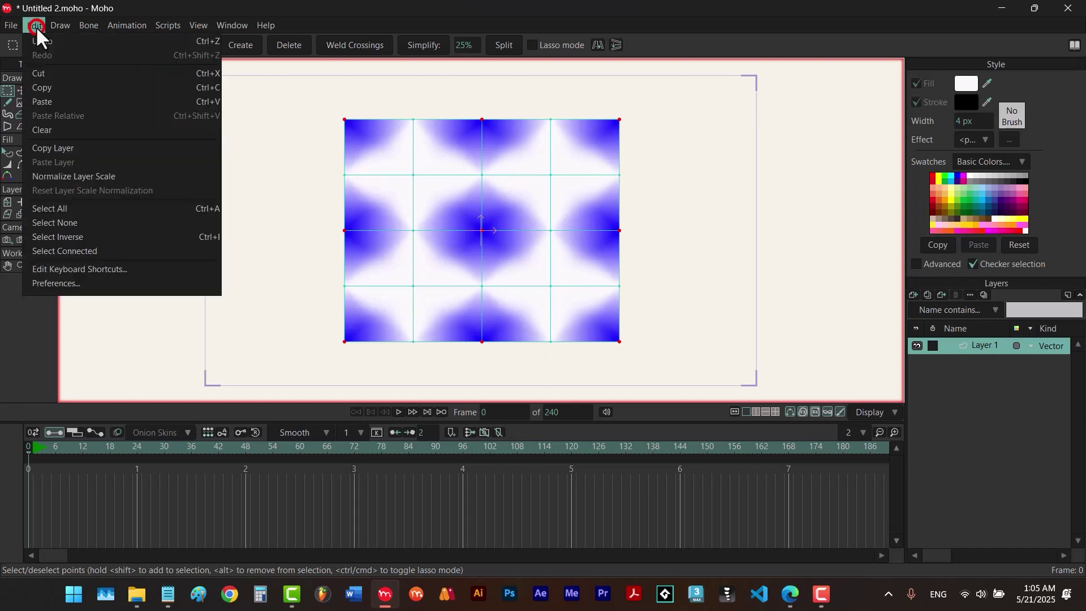
- Invert the selection and save the white points as point group 'yellow ones'
click(173, 235)
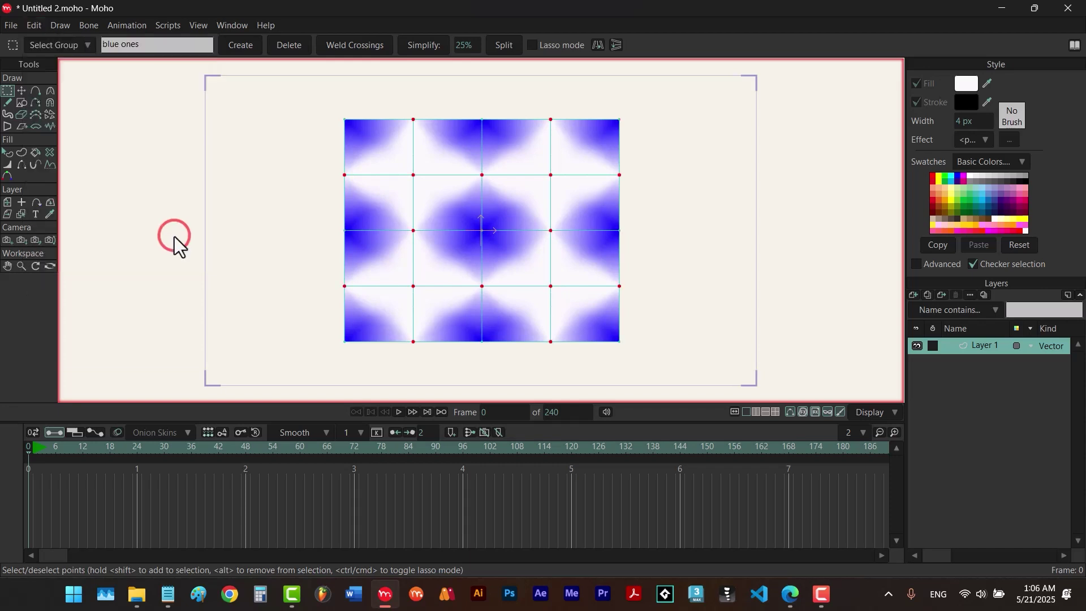
double_click(151, 44)
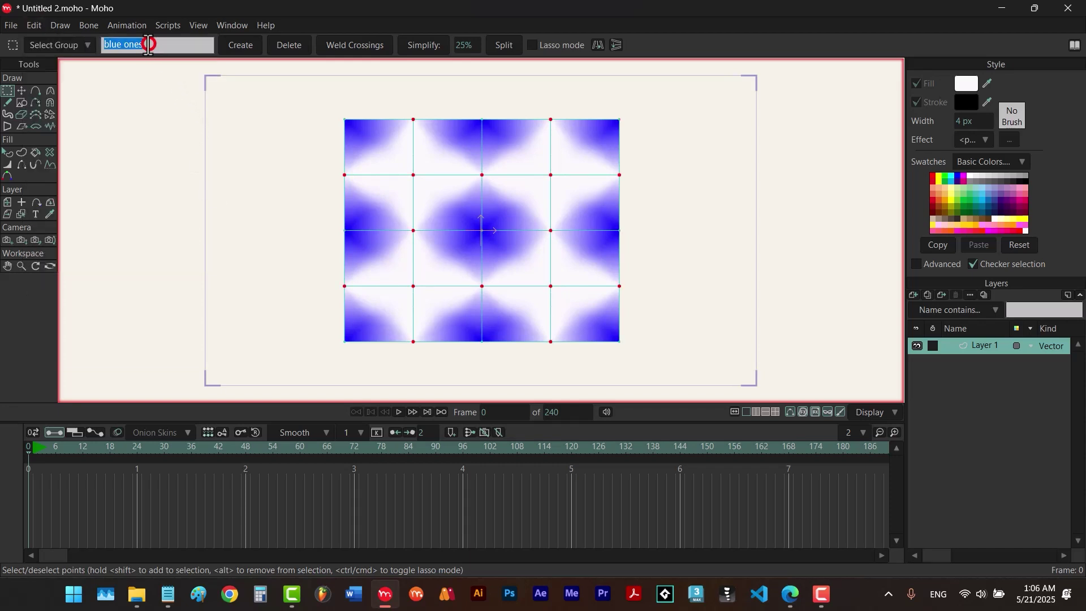
text(yellow ones)
click(231, 45)
- Check both groups by selecting blue ones, then yellow ones, from Select Group
click(78, 46)
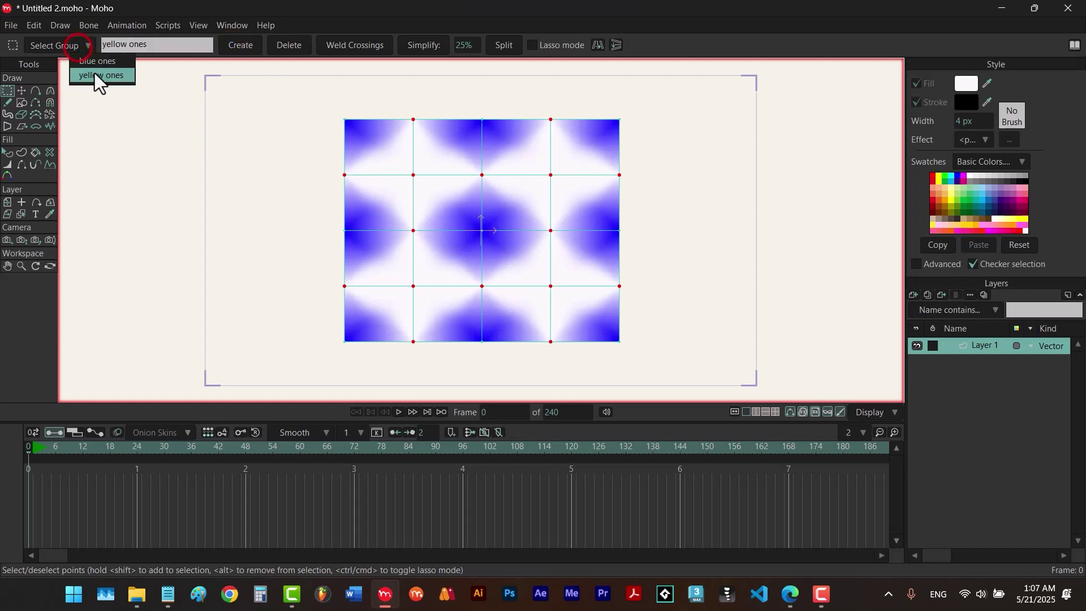
click(105, 62)
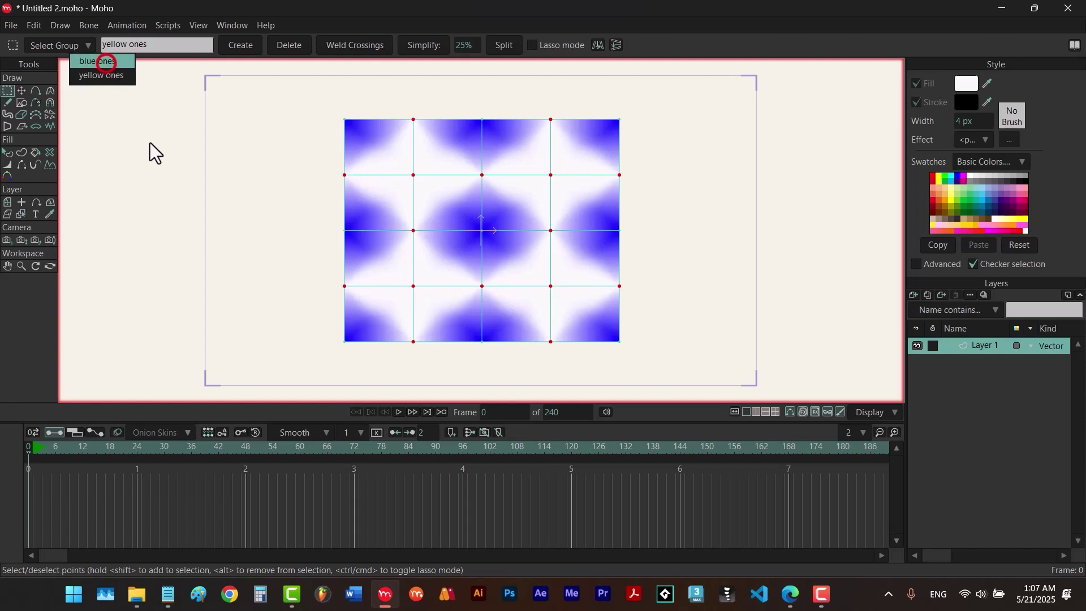
click(74, 50)
click(90, 75)
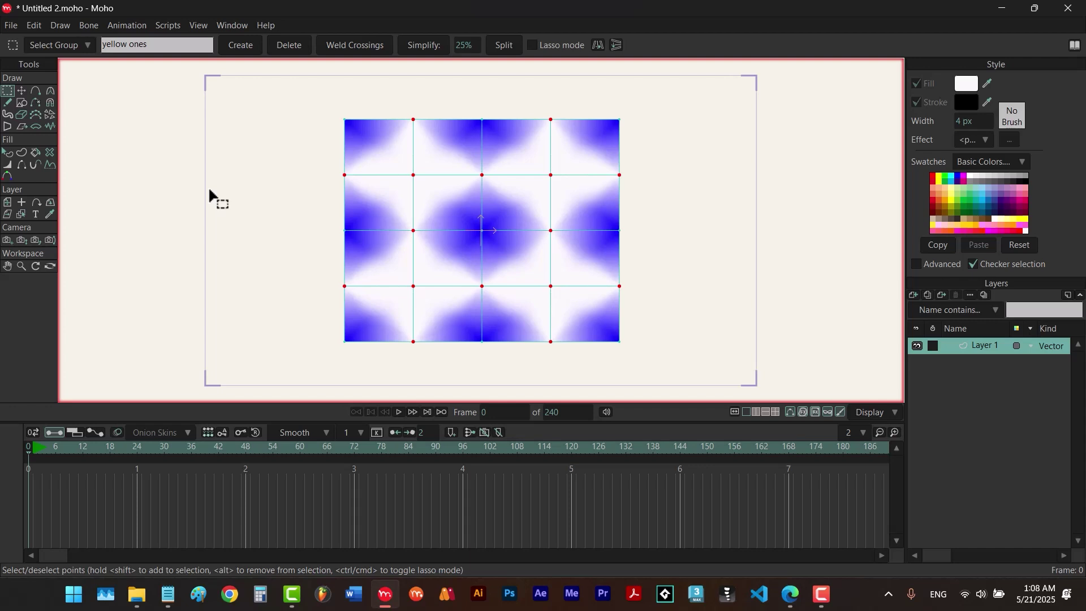
- Select the blue ones group, add two top-edge points, then deselect and reselect the group
click(87, 46)
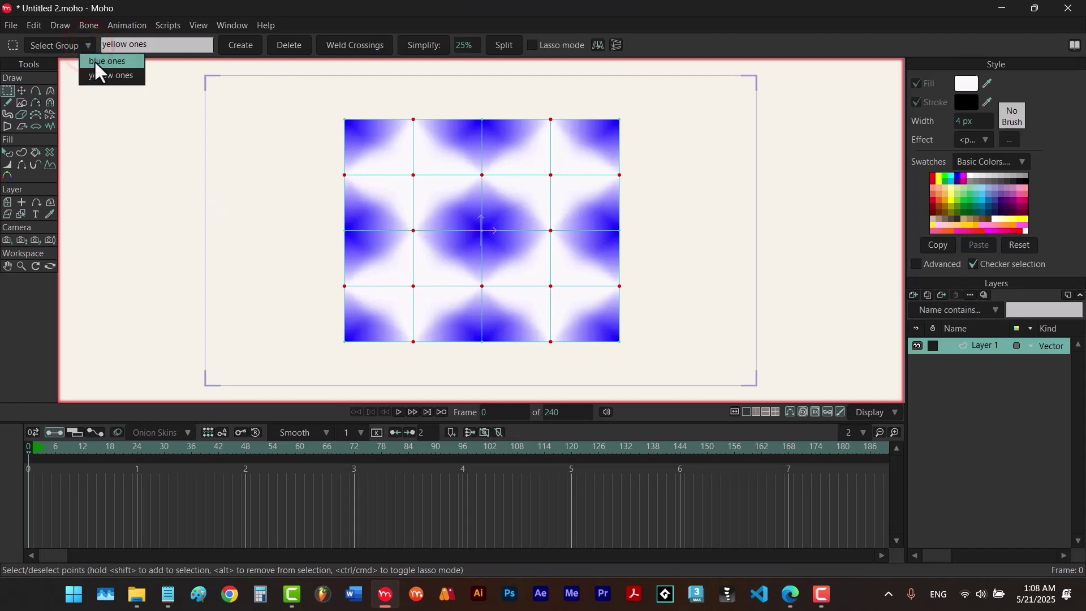
click(96, 65)
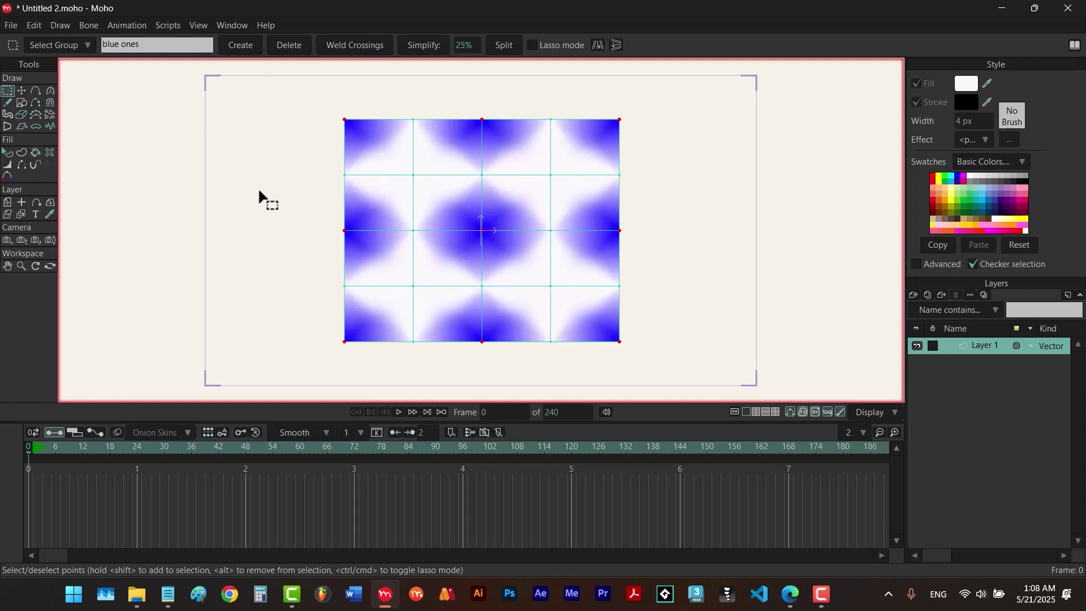
drag(396, 97, 477, 163)
drag(538, 112, 565, 157)
click(272, 150)
click(76, 45)
click(85, 62)
- Alt-drag to remove two top-edge points, resave as blue ones, and reselect that group
click(68, 45)
click(82, 60)
key(alt)
drag(391, 104, 439, 143)
drag(532, 104, 541, 163)
click(240, 45)
click(249, 167)
click(59, 45)
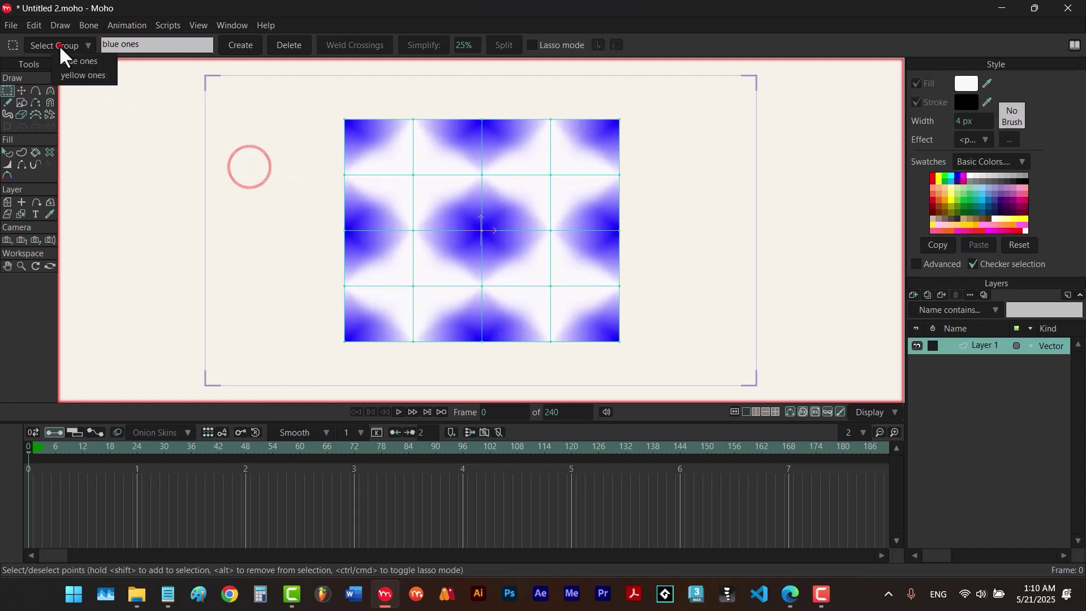
click(68, 59)
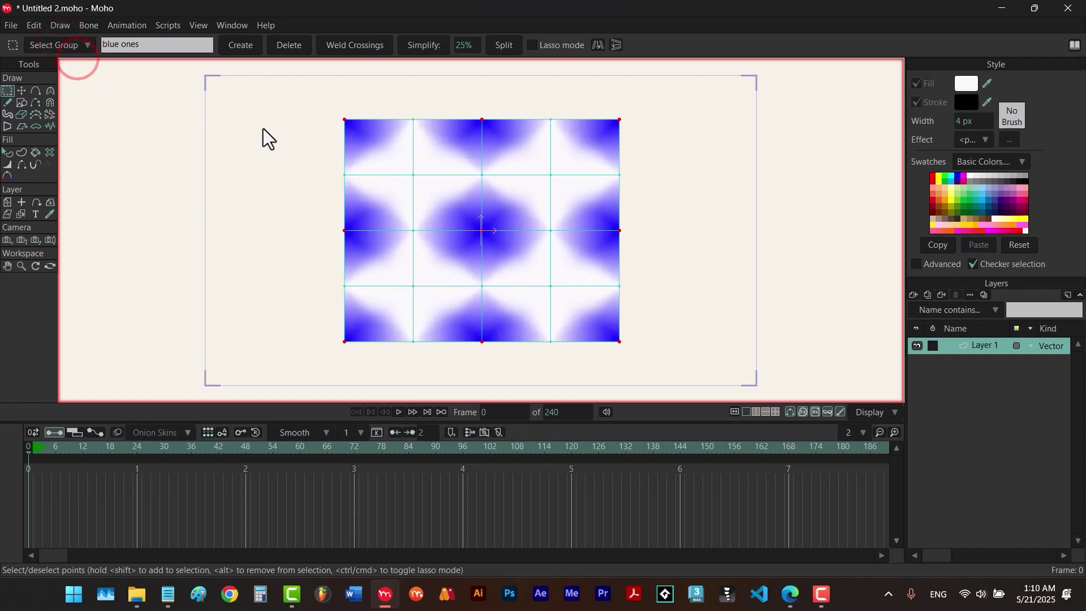
- Save the current selection as a new point group named 'blue ones 2'
click(150, 44)
click(155, 47)
text(2)
click(235, 44)
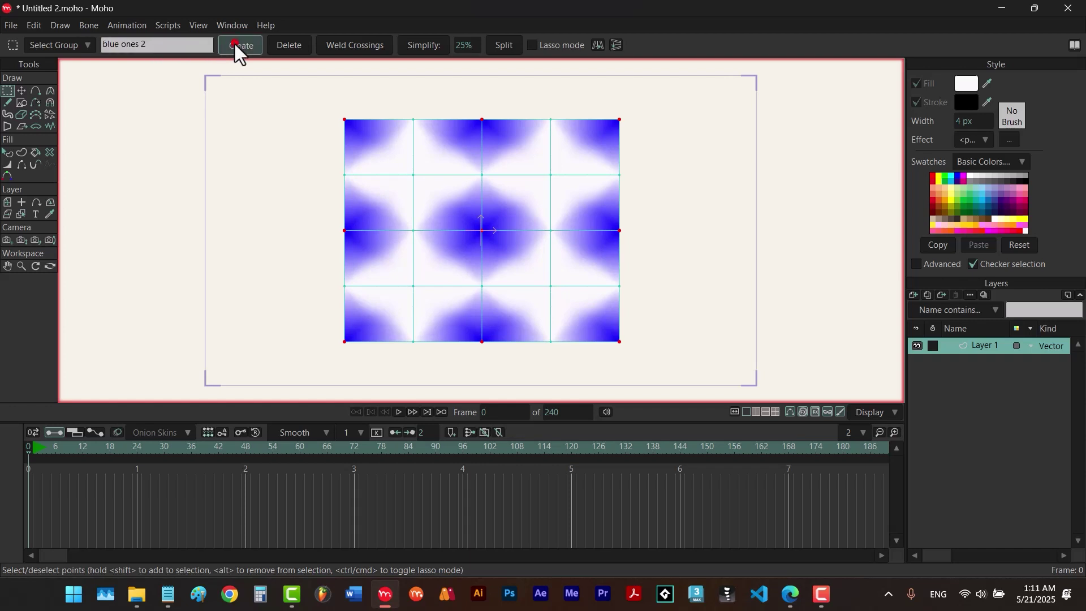
- Delete the original blue ones group, deselect, and select the blue ones 2 group
click(86, 44)
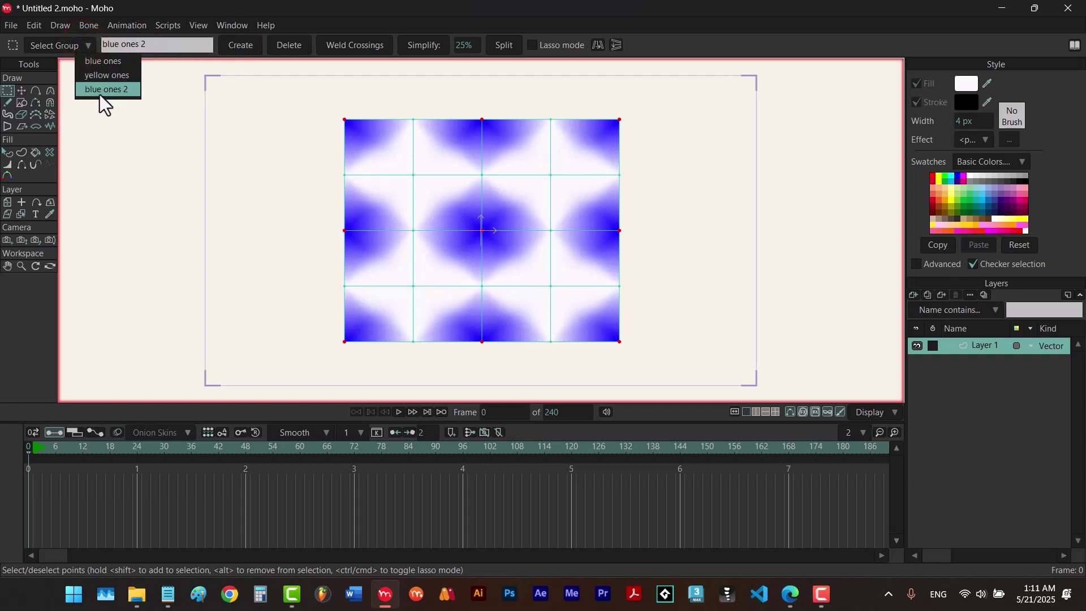
click(110, 63)
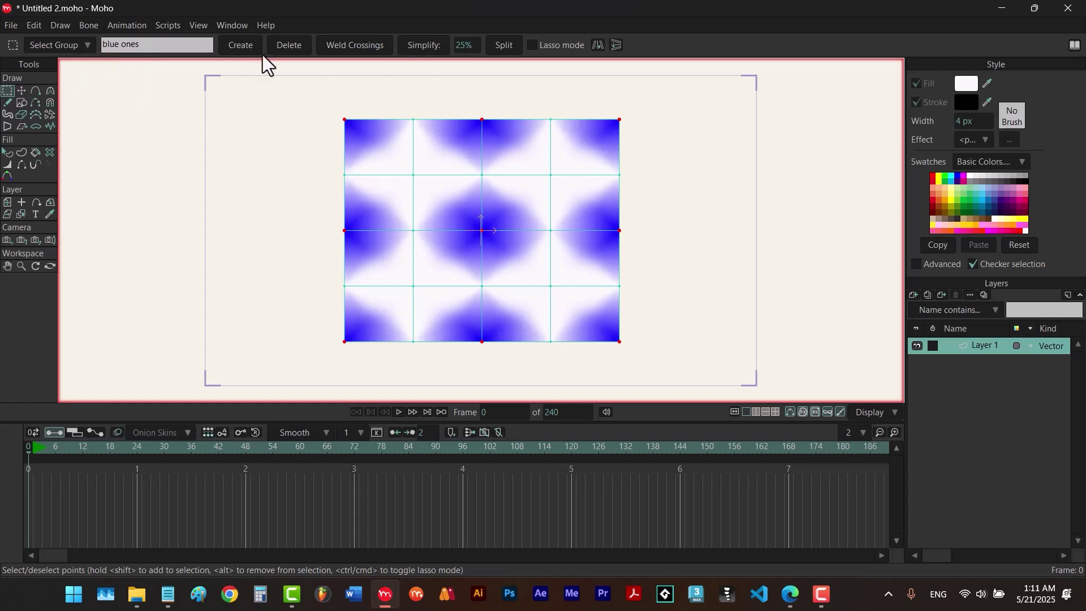
click(286, 46)
click(270, 109)
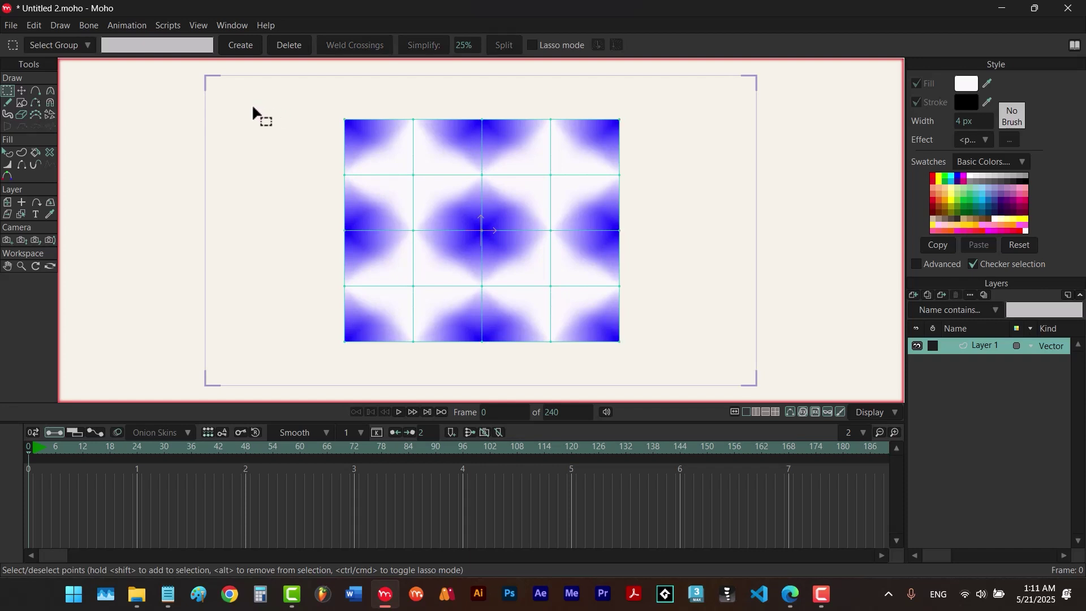
click(70, 46)
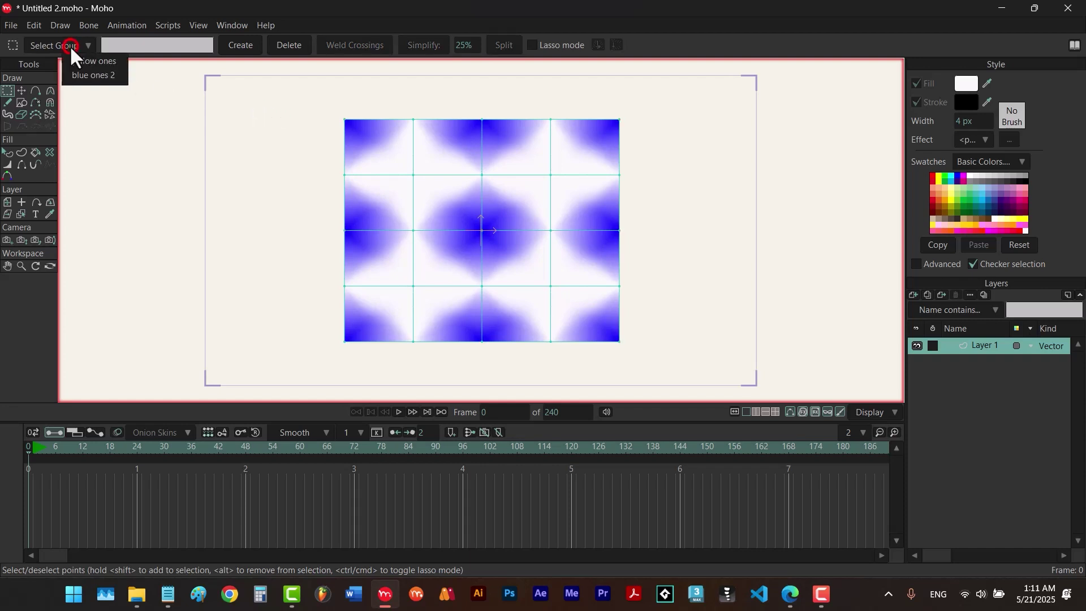
click(111, 77)
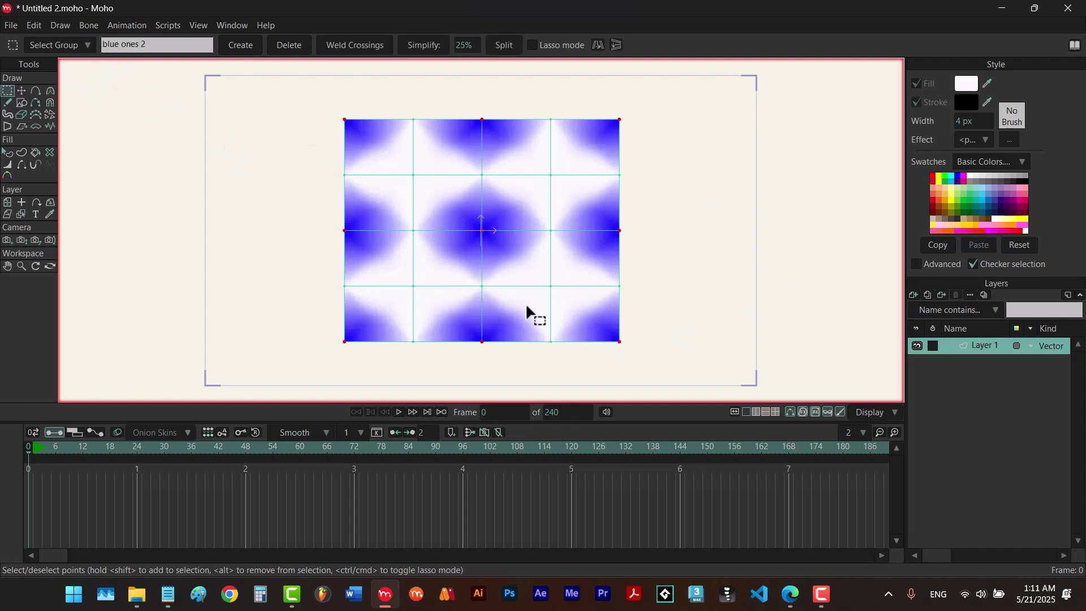